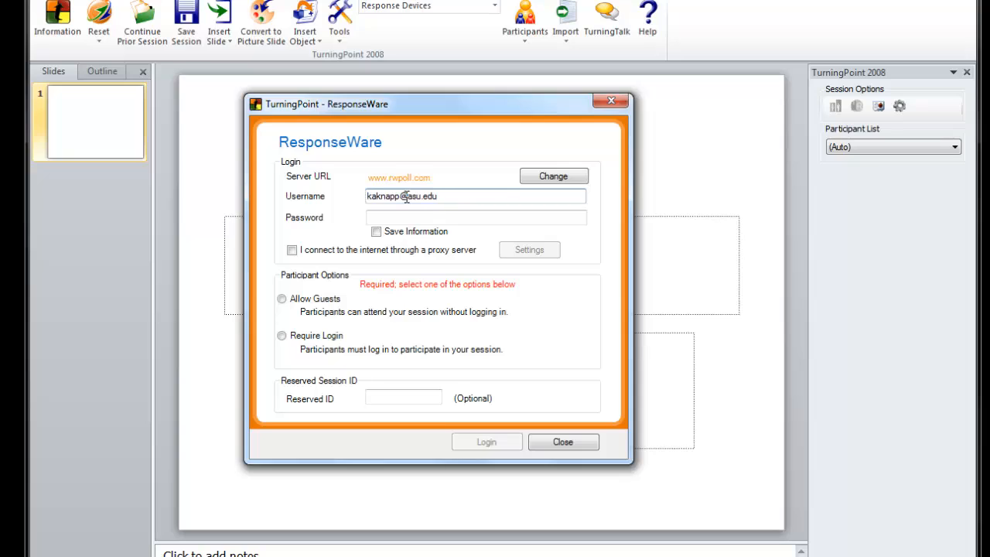
# Step: Log in to ResponseWare with the account password and Require Login, then tick the privacy/terms acknowledgement
pyautogui.click(431, 218)
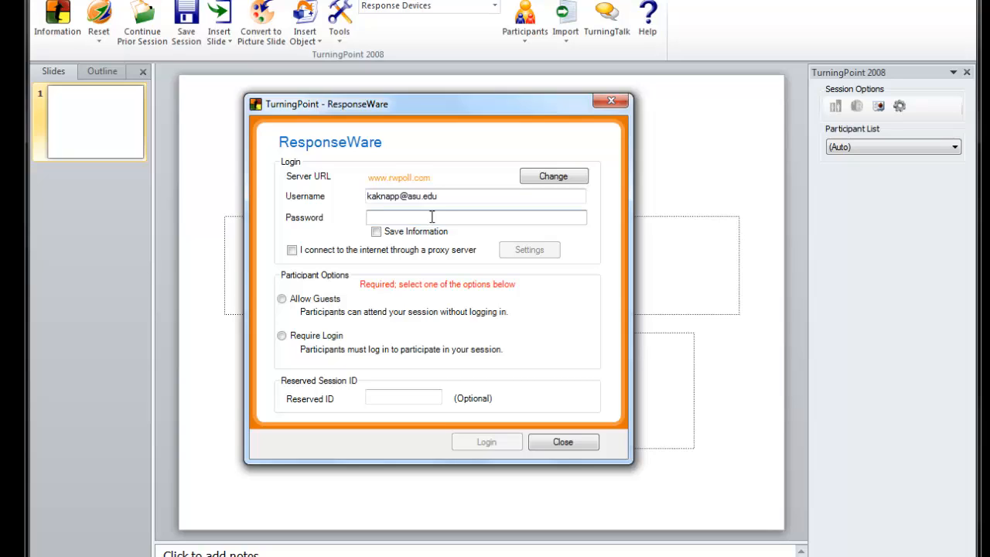
pyautogui.write('•••••••••••')
pyautogui.click(282, 337)
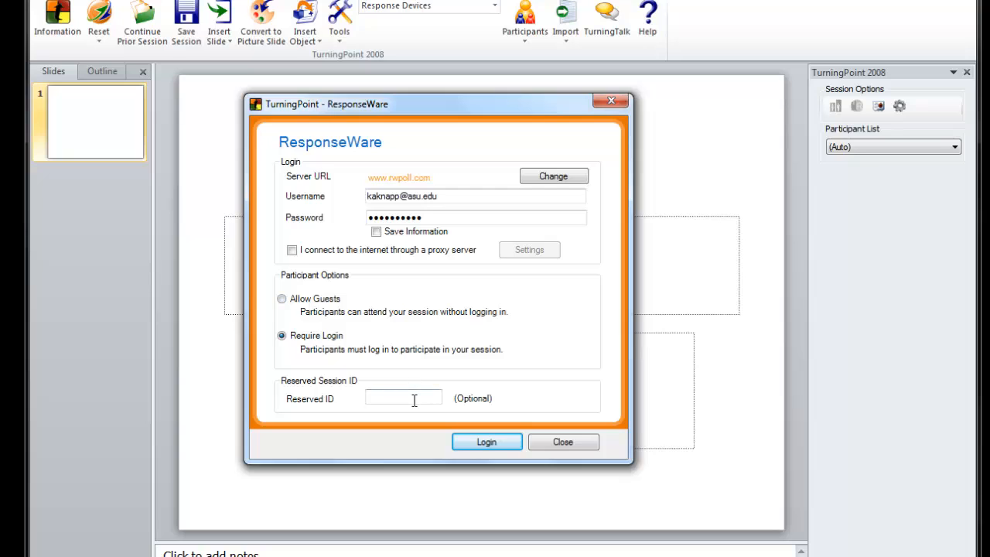
pyautogui.click(506, 444)
pyautogui.click(286, 377)
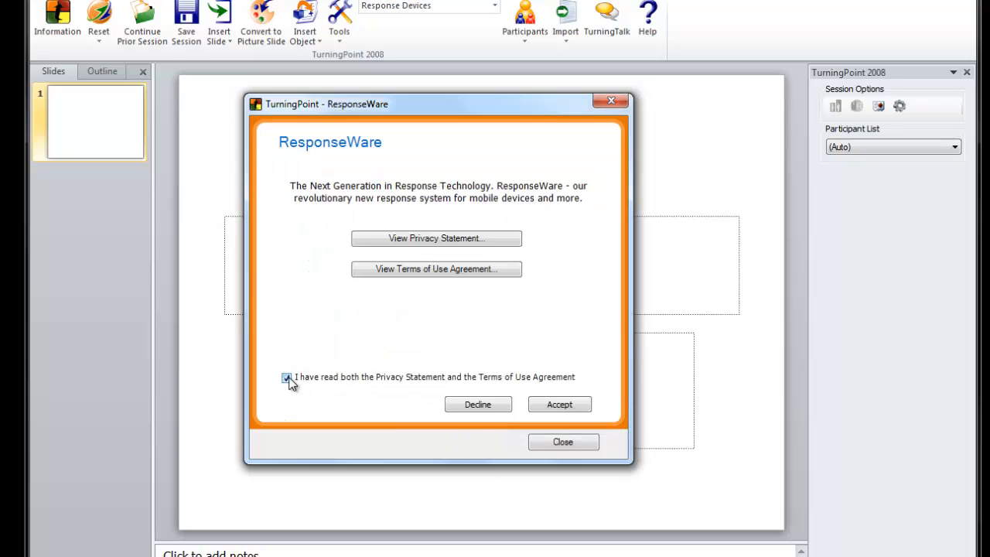
# Step: Accept the ResponseWare agreement to get a session ID, then close the status window
pyautogui.click(552, 405)
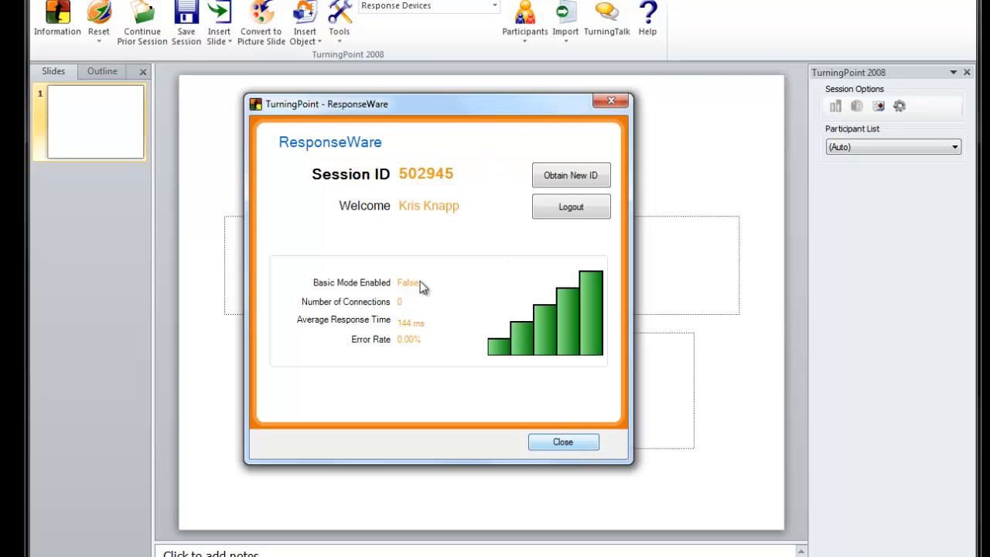
pyautogui.click(562, 444)
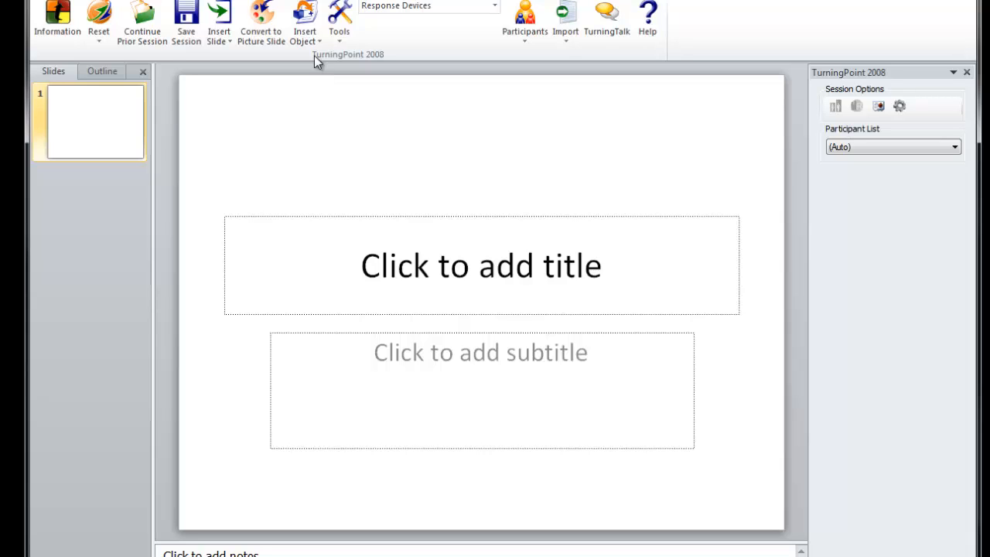
pyautogui.click(337, 31)
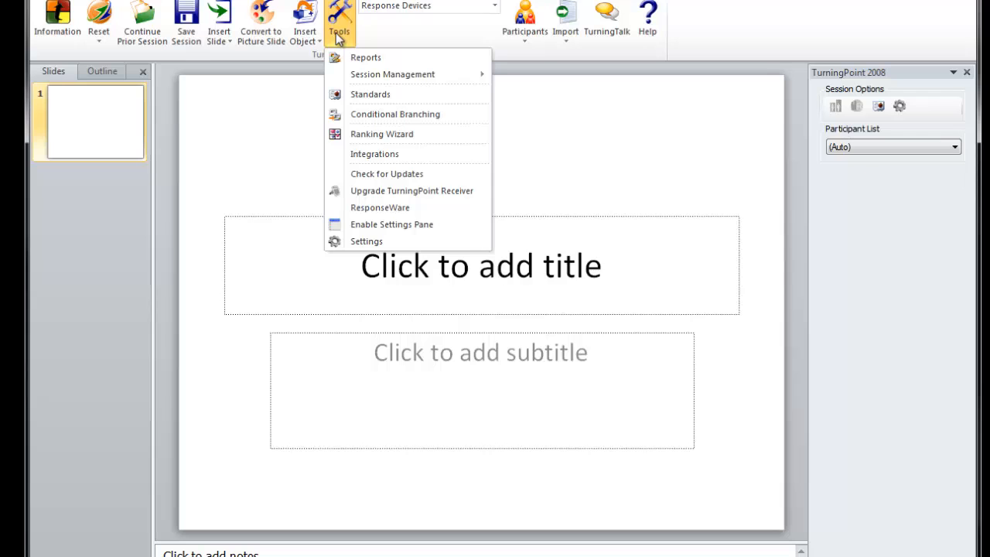
pyautogui.click(386, 209)
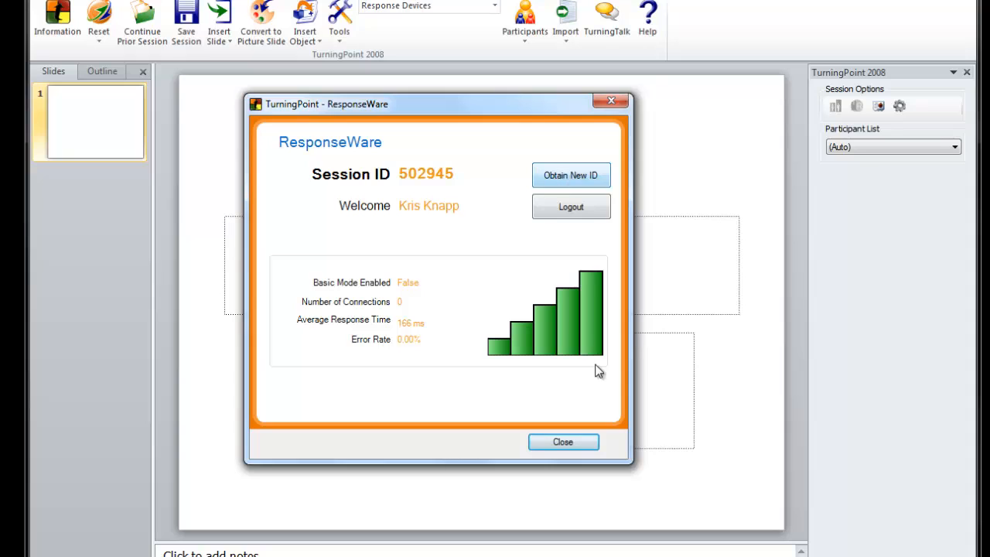
pyautogui.click(564, 444)
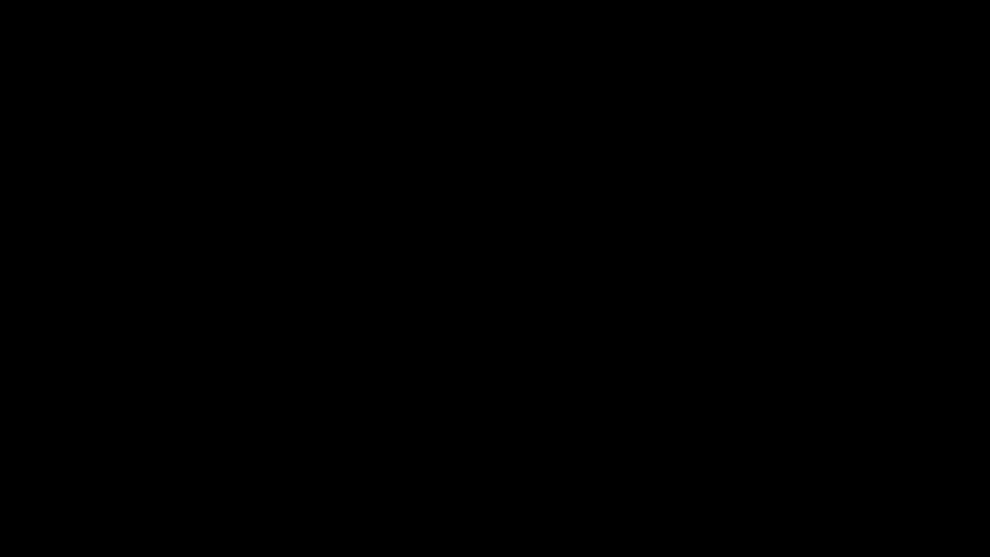
# Step: Launch TurningPoint Results Manager from the Windows Start menu
pyautogui.press('super')
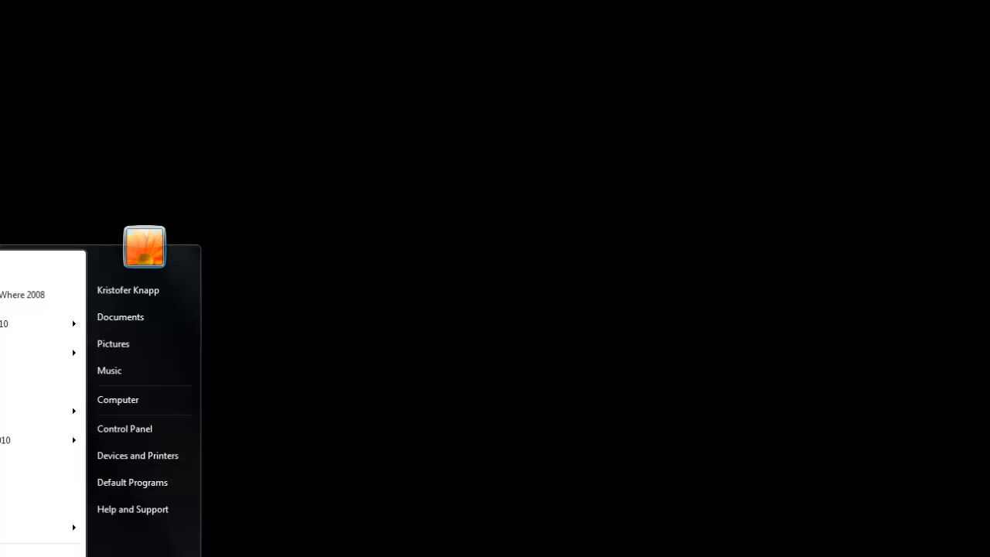
pyautogui.click(16, 469)
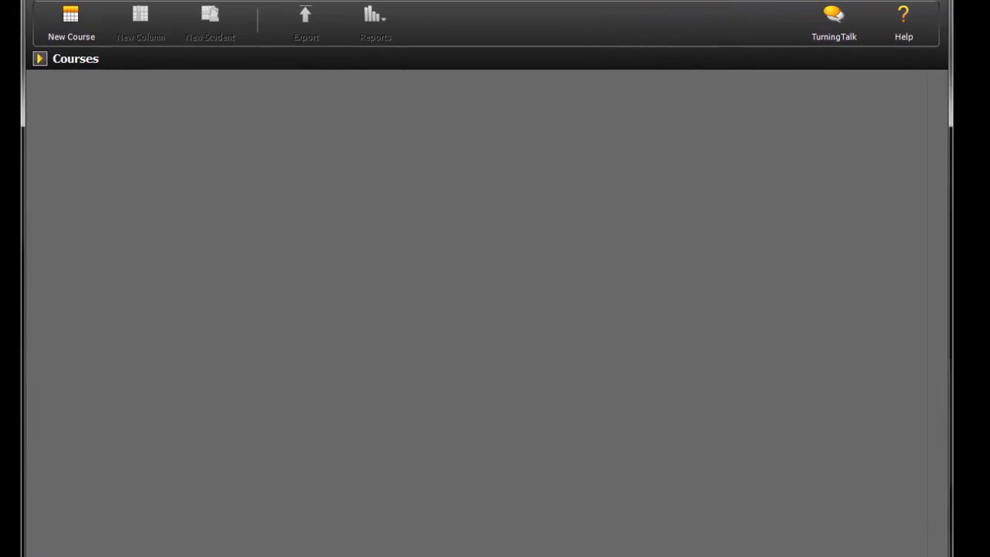
pyautogui.click(75, 21)
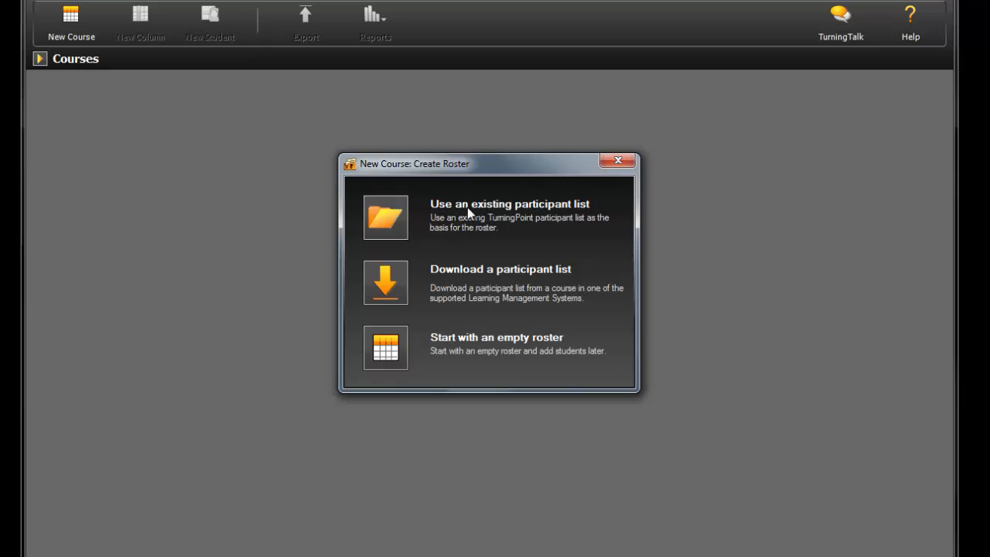
pyautogui.click(379, 218)
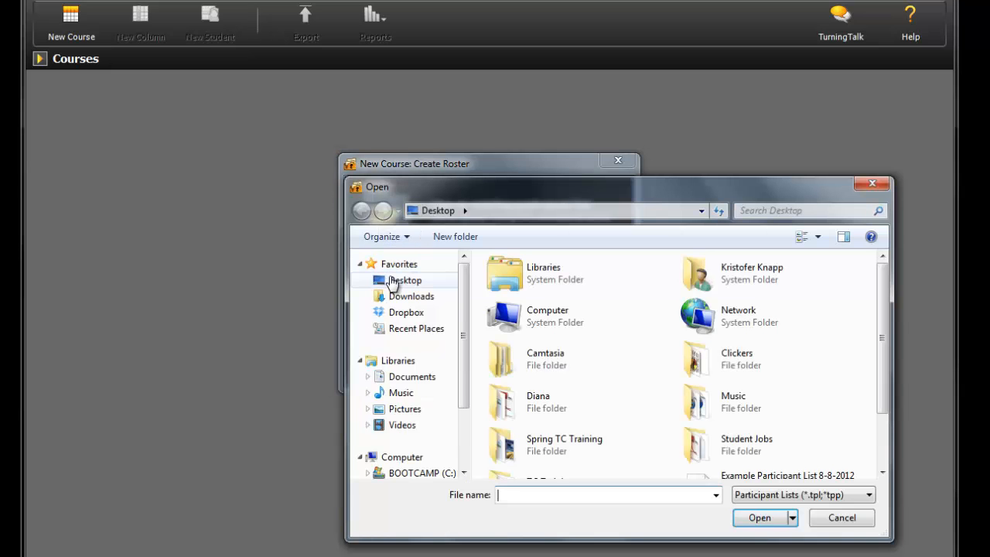
pyautogui.moveTo(881, 362); pyautogui.dragTo(881, 426)
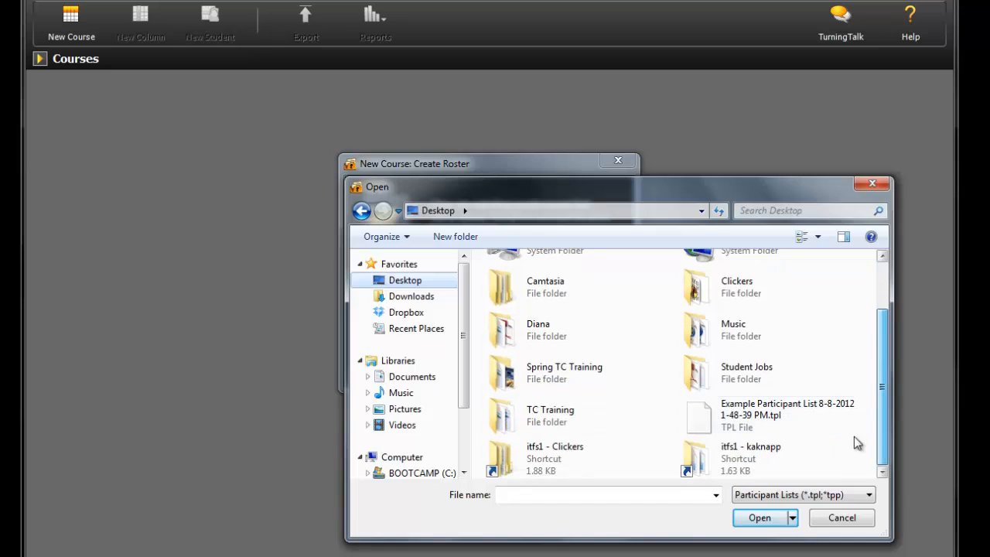
pyautogui.click(754, 418)
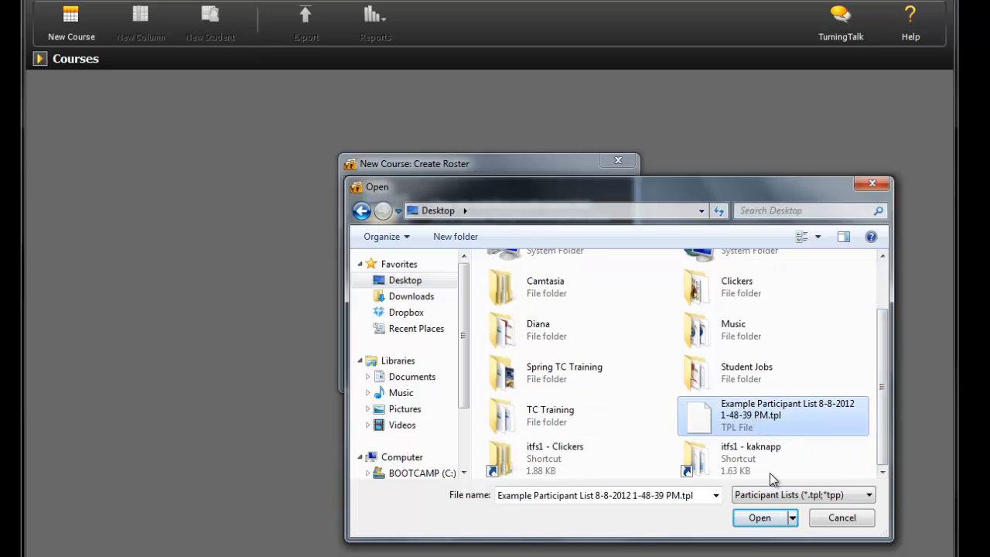
pyautogui.click(750, 520)
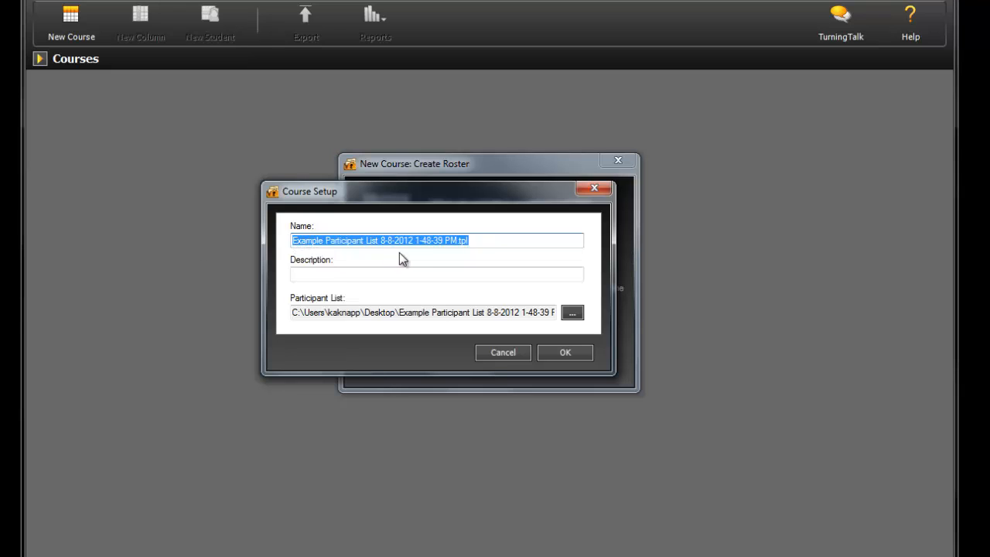
pyautogui.click(485, 241)
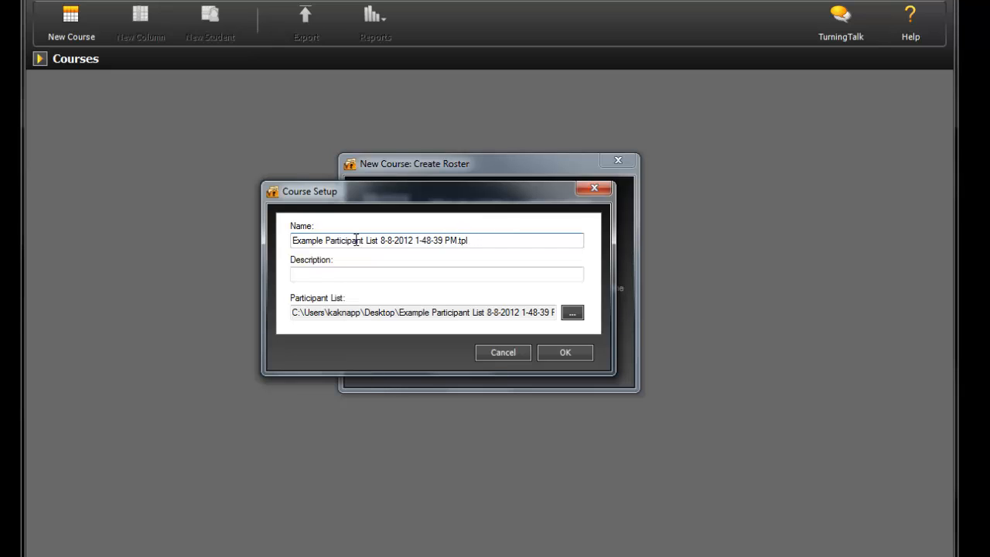
pyautogui.moveTo(485, 239); pyautogui.dragTo(295, 241)
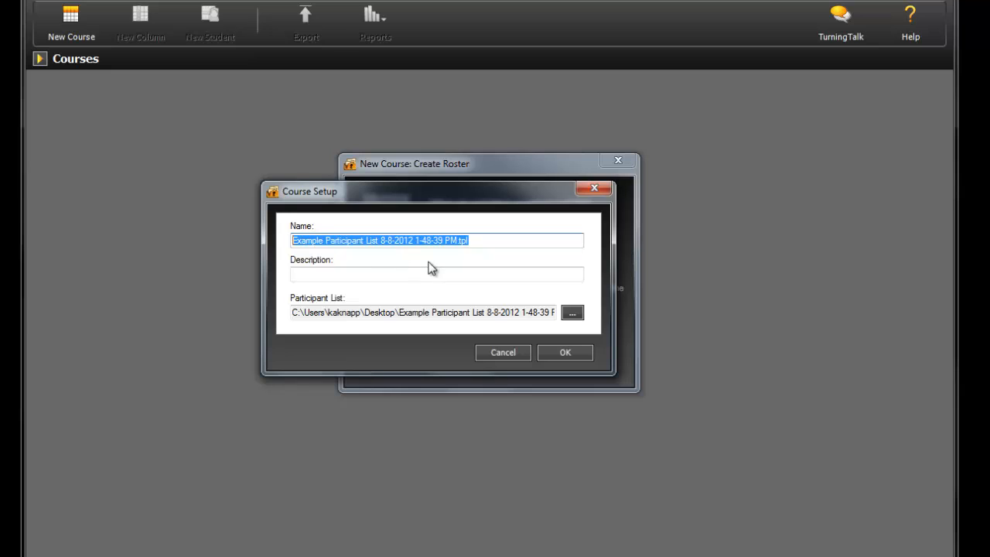
pyautogui.click(566, 353)
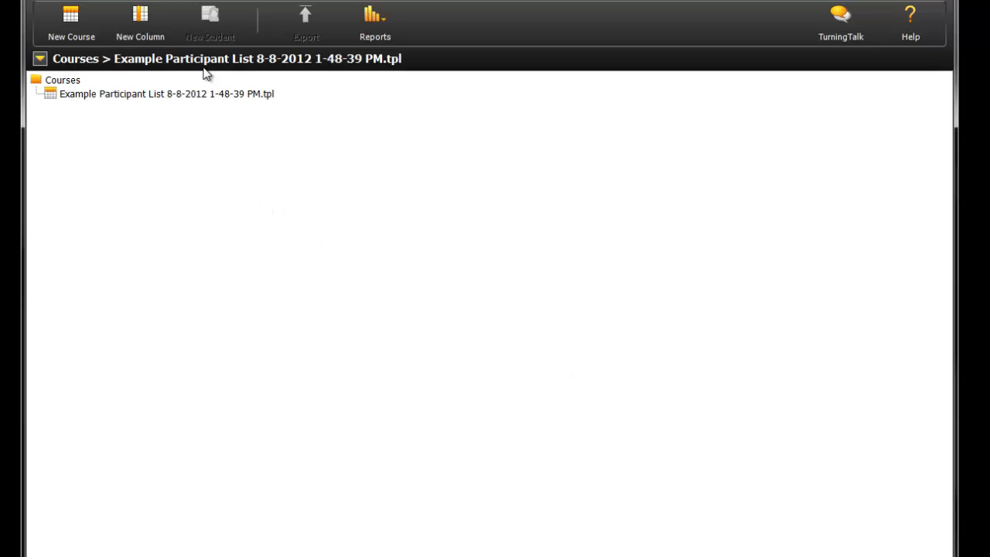
# Step: Open the Example Participant List course's grade grid and start a new grade column
pyautogui.click(101, 95)
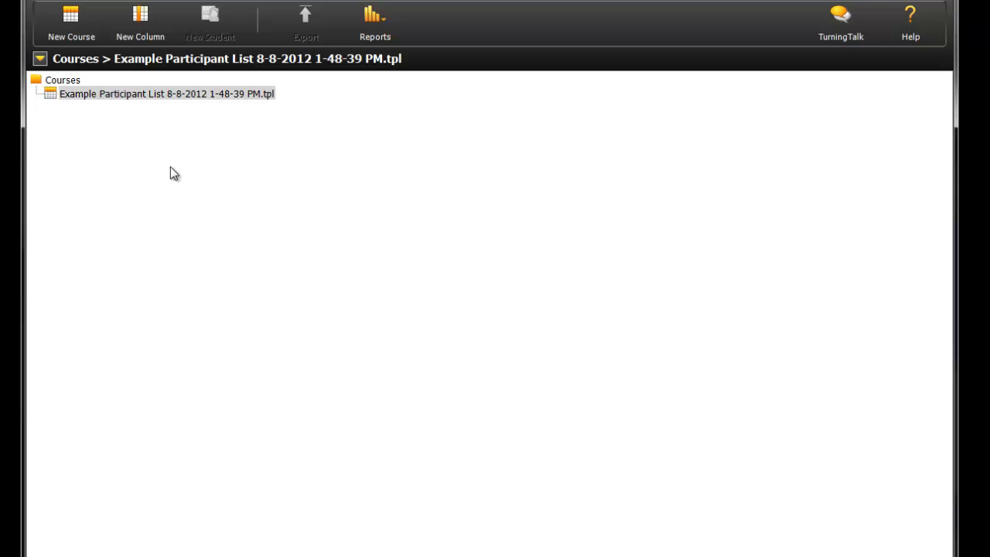
pyautogui.doubleClick(109, 96)
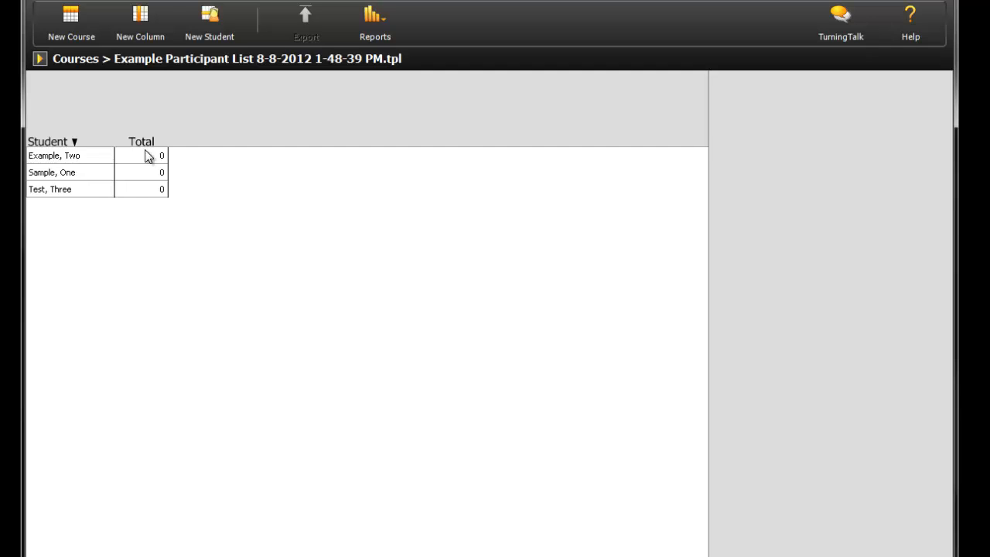
pyautogui.click(143, 23)
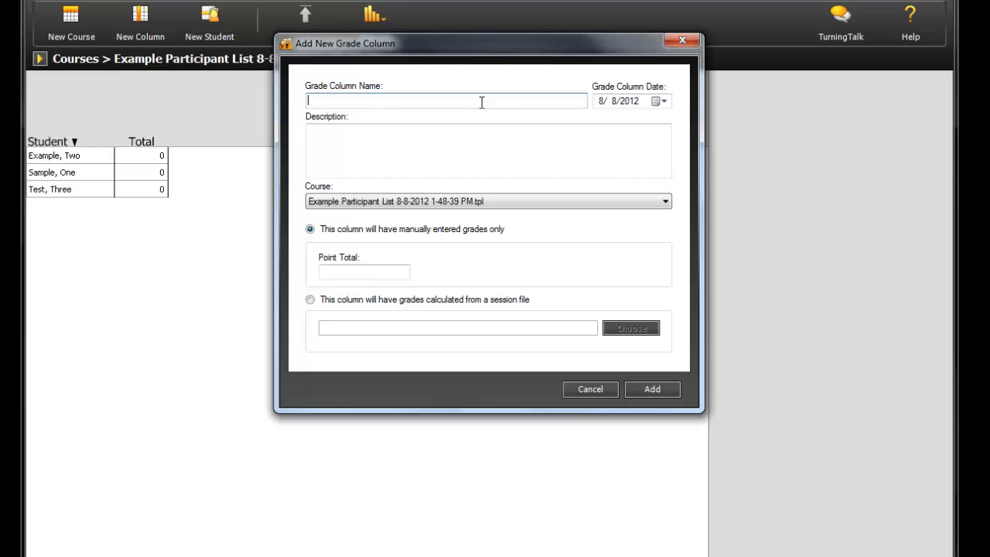
# Step: Name the column 'Clickers 8/8' and have its grades calculated from a session file
pyautogui.write('Clickers 8/8')
pyautogui.click(477, 137)
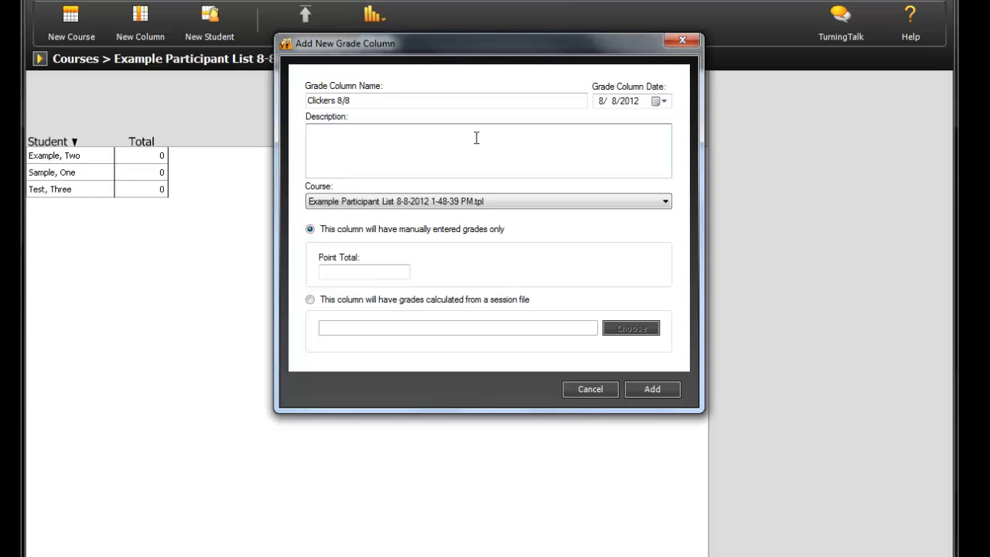
pyautogui.click(310, 299)
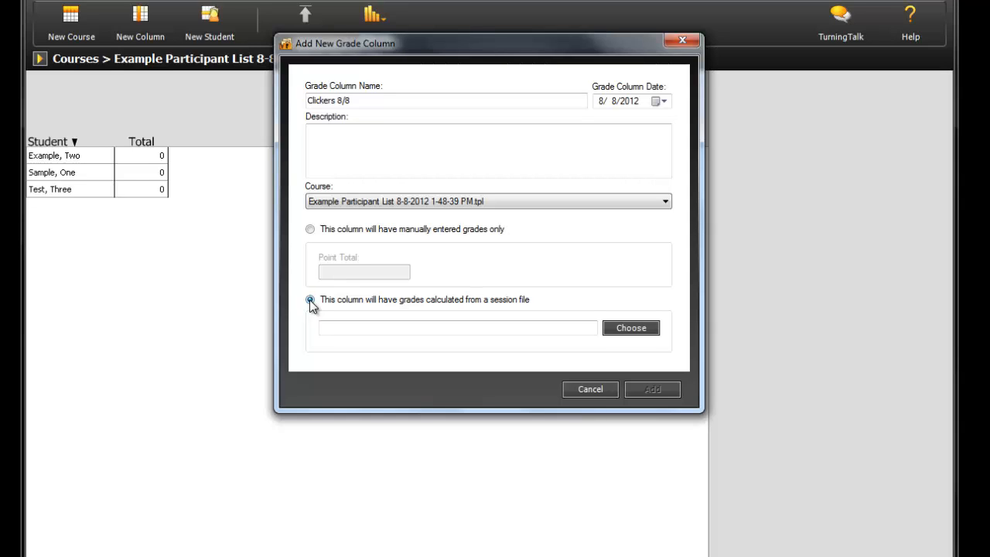
# Step: Load 'Example Session 8-8-2012 1-52 PM' from the Desktop as the column's session file
pyautogui.click(632, 328)
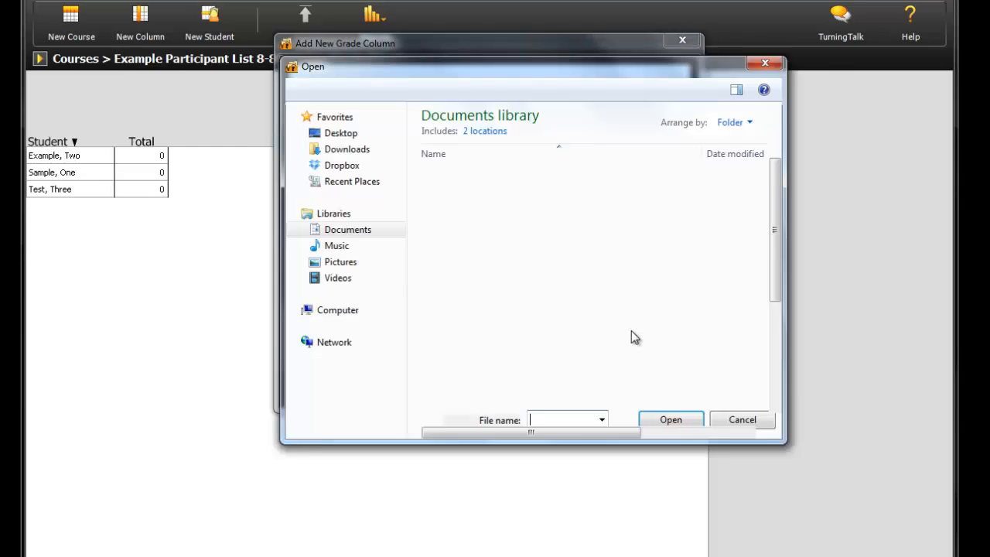
pyautogui.click(332, 159)
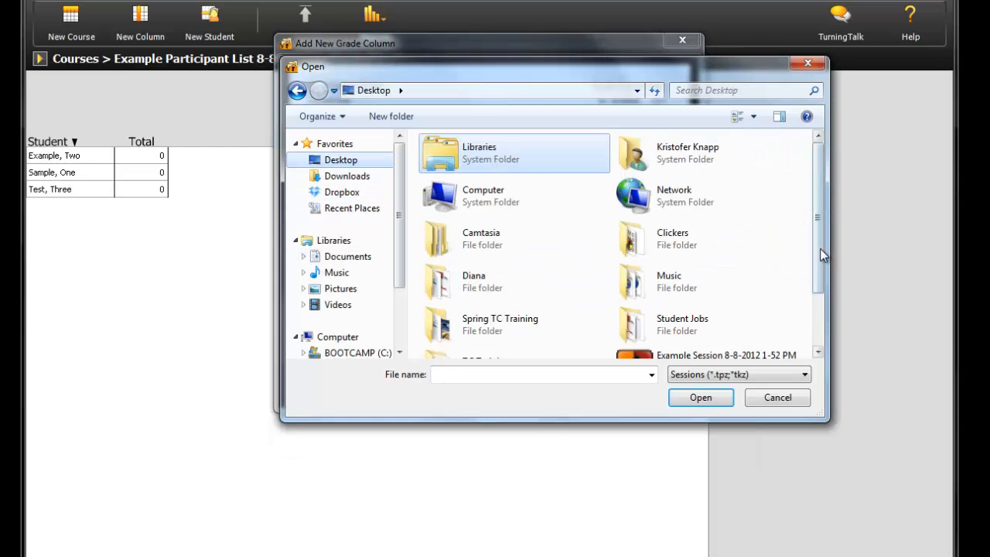
pyautogui.moveTo(820, 248); pyautogui.dragTo(827, 308)
pyautogui.click(747, 294)
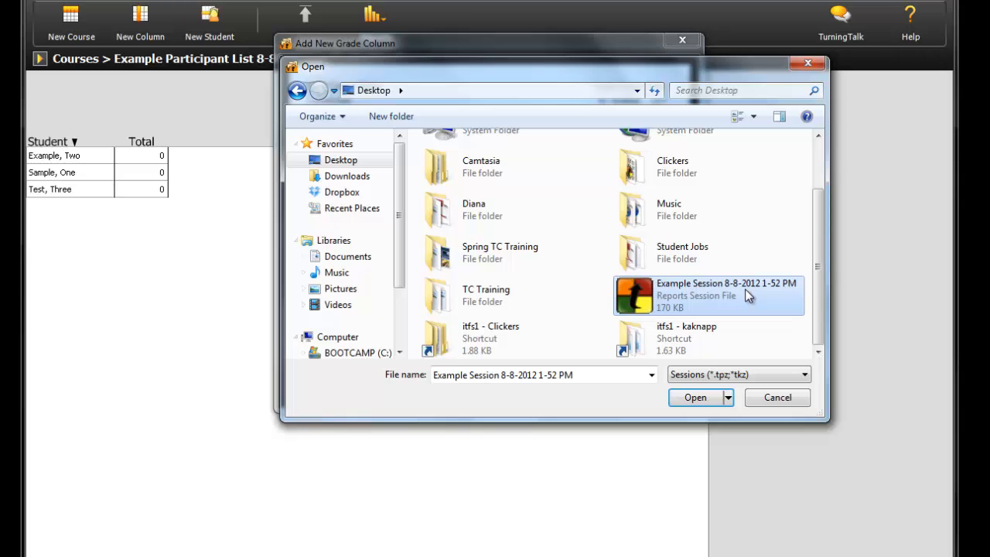
pyautogui.click(694, 398)
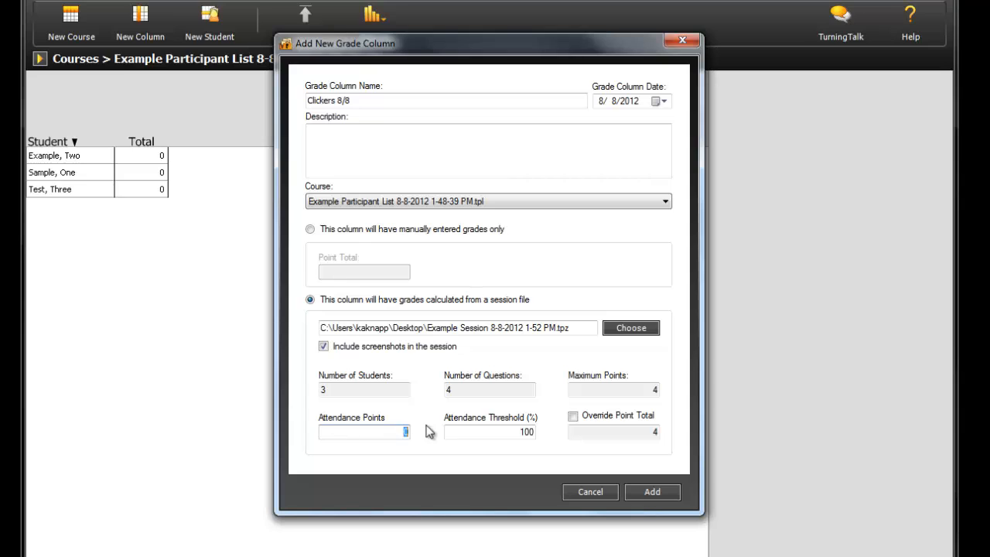
# Step: Set attendance points to 2 and the attendance threshold to 1%
pyautogui.doubleClick(524, 431)
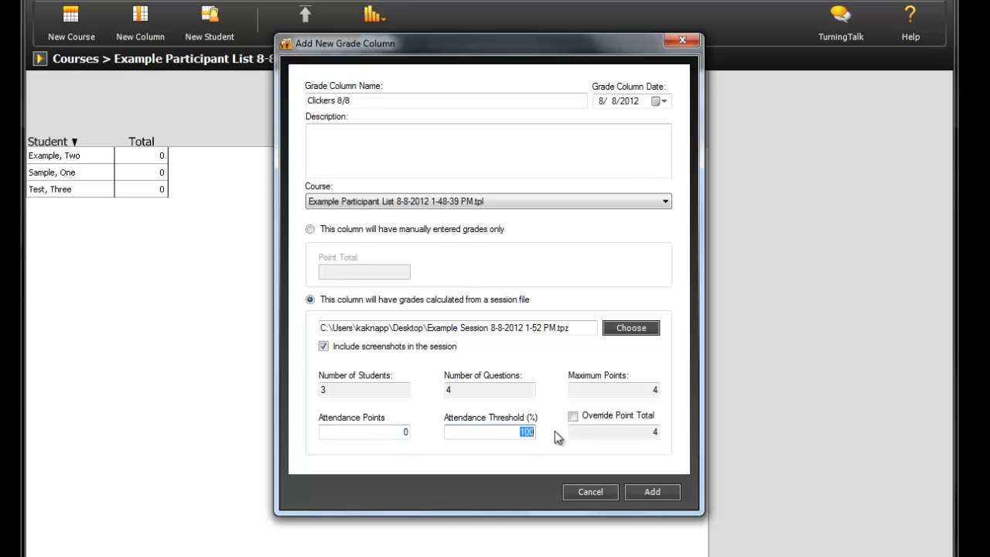
pyautogui.doubleClick(401, 432)
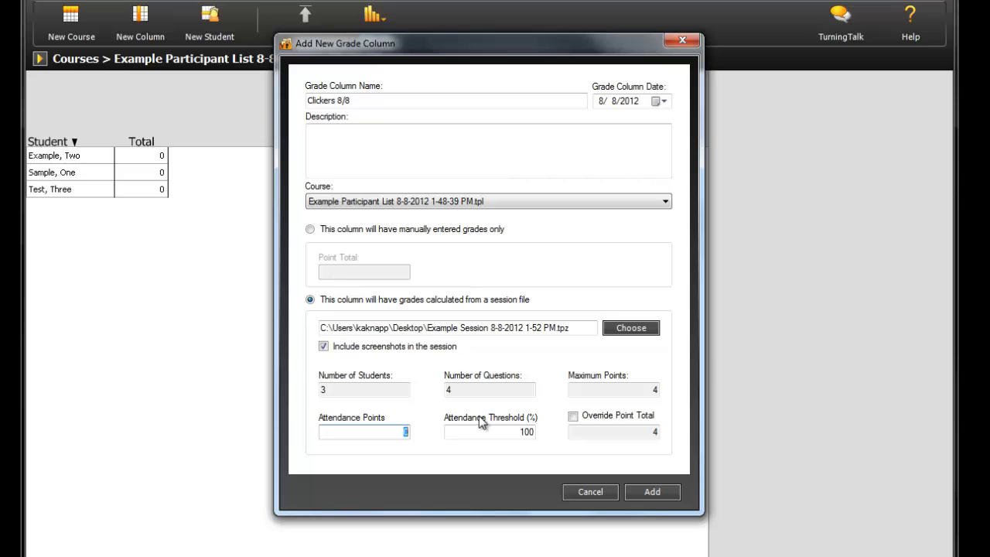
pyautogui.write('2')
pyautogui.click(516, 431)
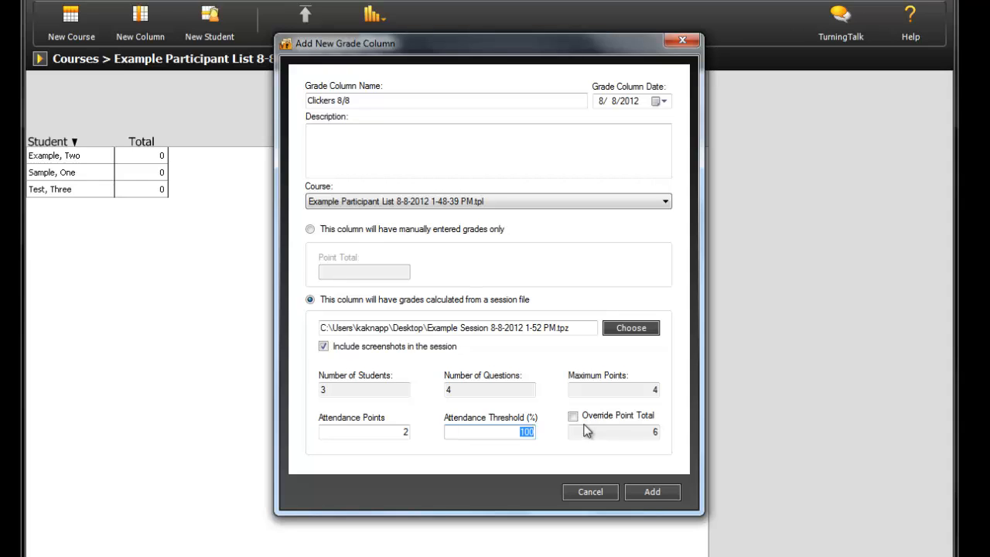
pyautogui.write('1')
# Step: Check the resulting 6-point total and add the Clickers 8/8 column
pyautogui.doubleClick(654, 433)
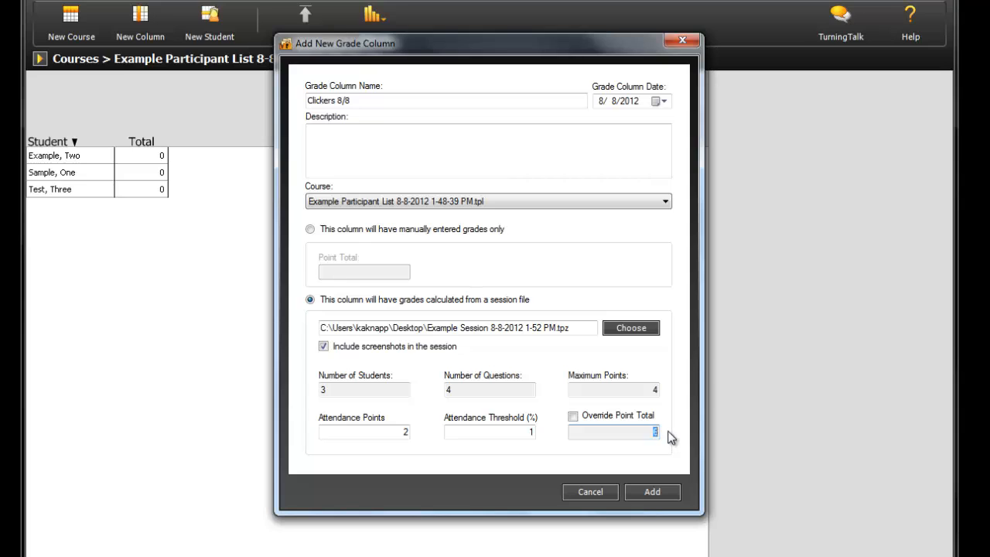
pyautogui.click(653, 389)
pyautogui.doubleClick(652, 432)
pyautogui.click(654, 494)
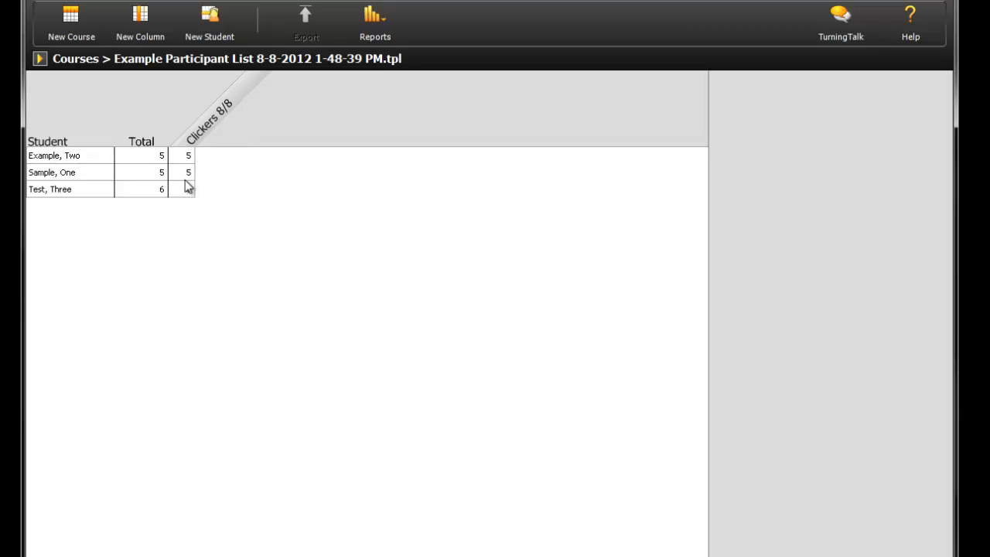
# Step: Show the first student's grade overview: attendance 2/2, performance 3/4, total 5/6
pyautogui.click(64, 161)
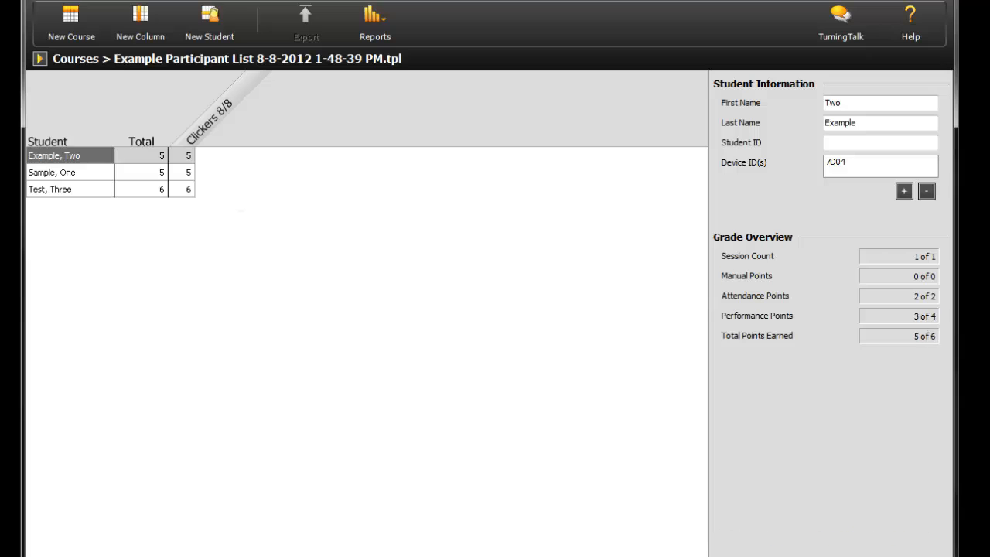
# Step: Inspect each student's Clickers 8/8 grade detail (5, 5, 6) and the column settings
pyautogui.click(99, 172)
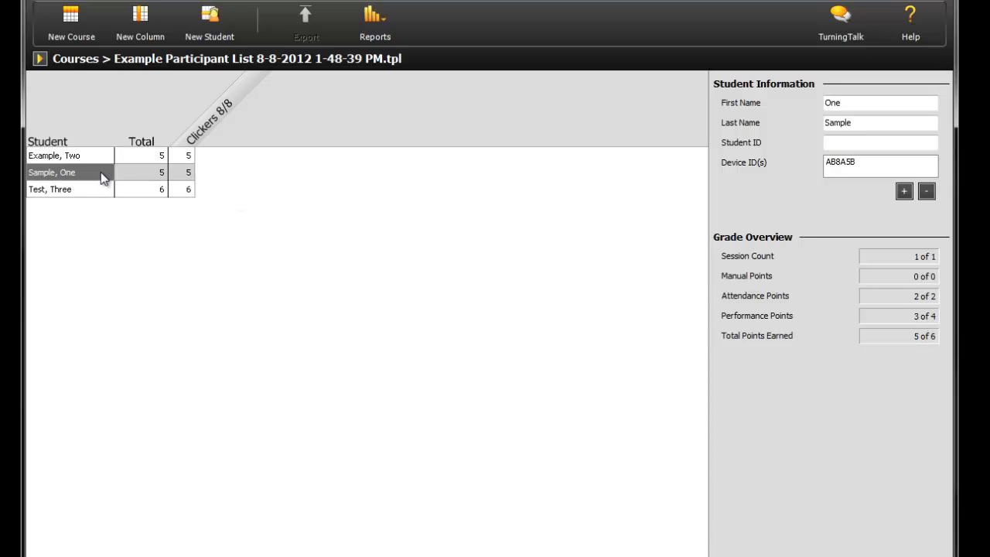
pyautogui.click(187, 173)
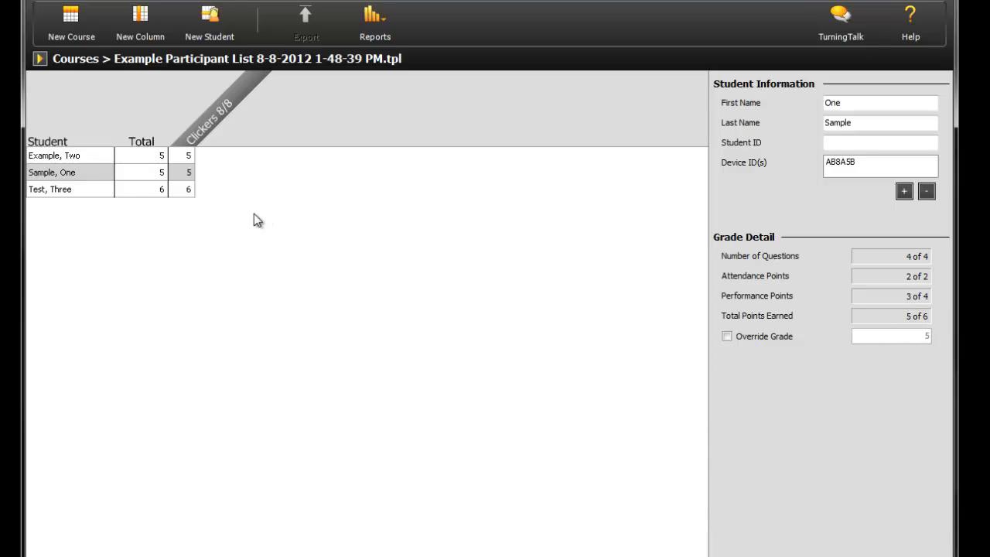
pyautogui.click(185, 189)
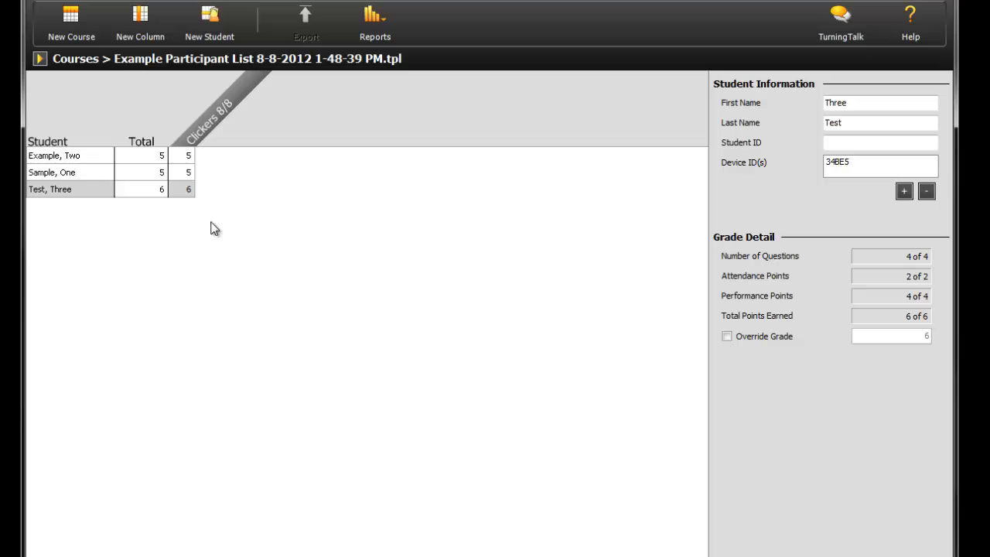
pyautogui.click(203, 135)
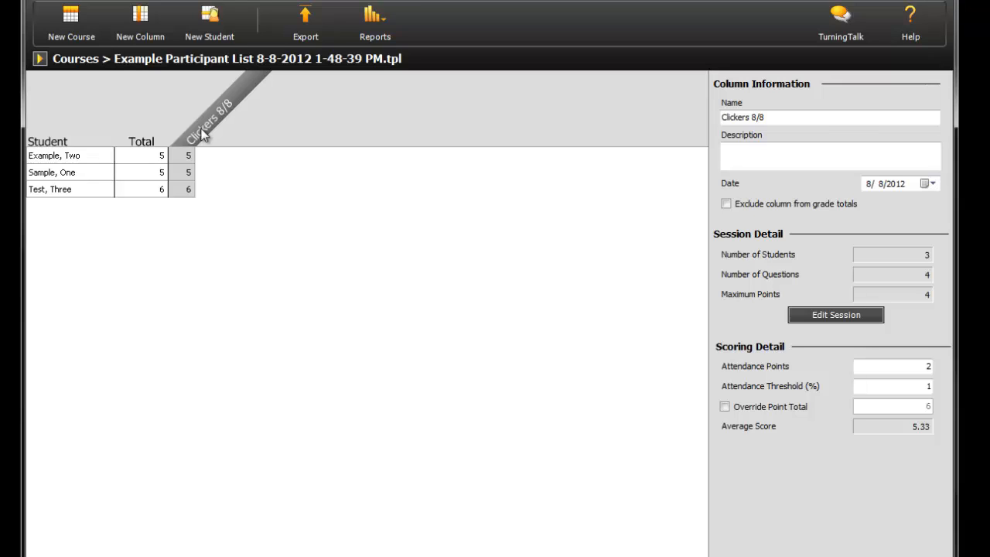
pyautogui.click(189, 154)
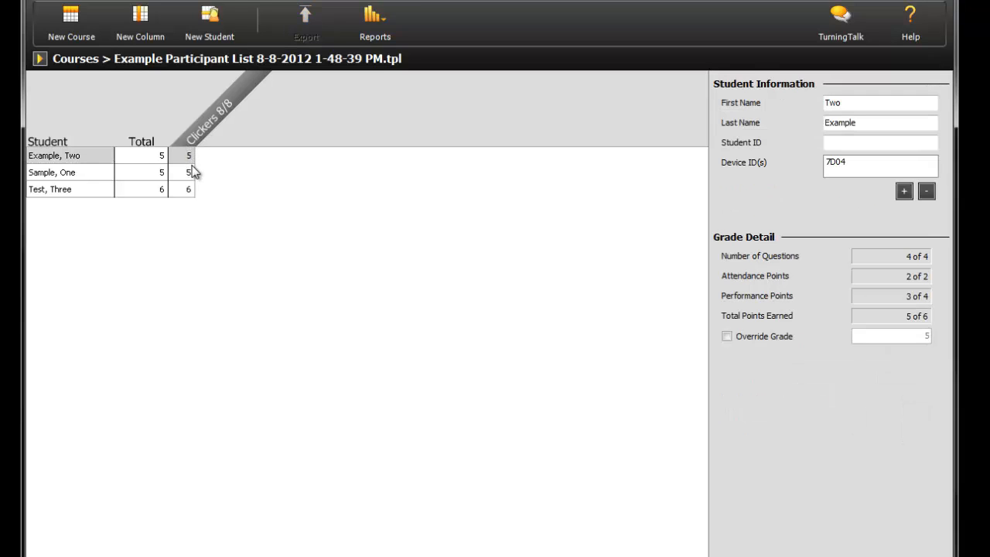
# Step: Override the third student's Clickers 8/8 grade to 10 and compare all three grades
pyautogui.click(186, 183)
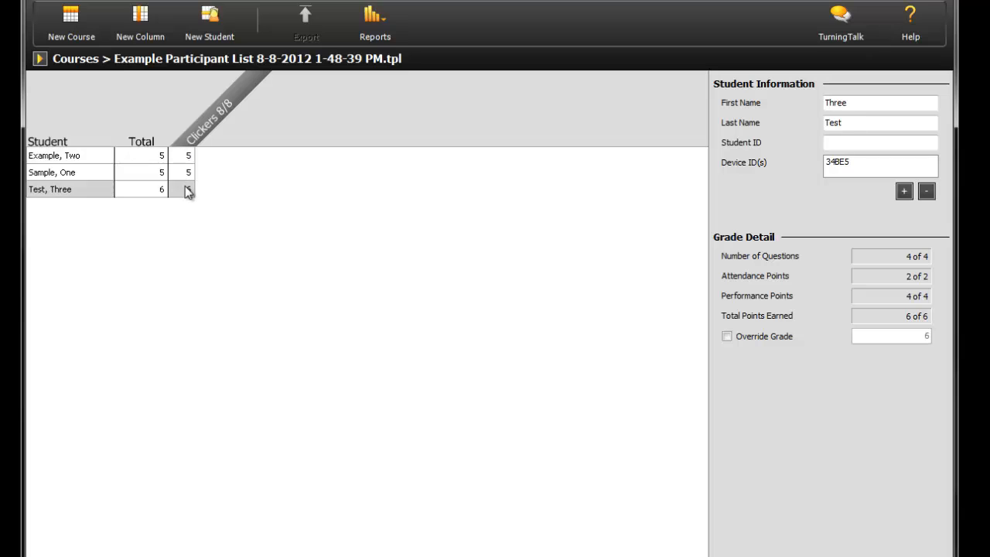
pyautogui.click(188, 190)
pyautogui.write('10')
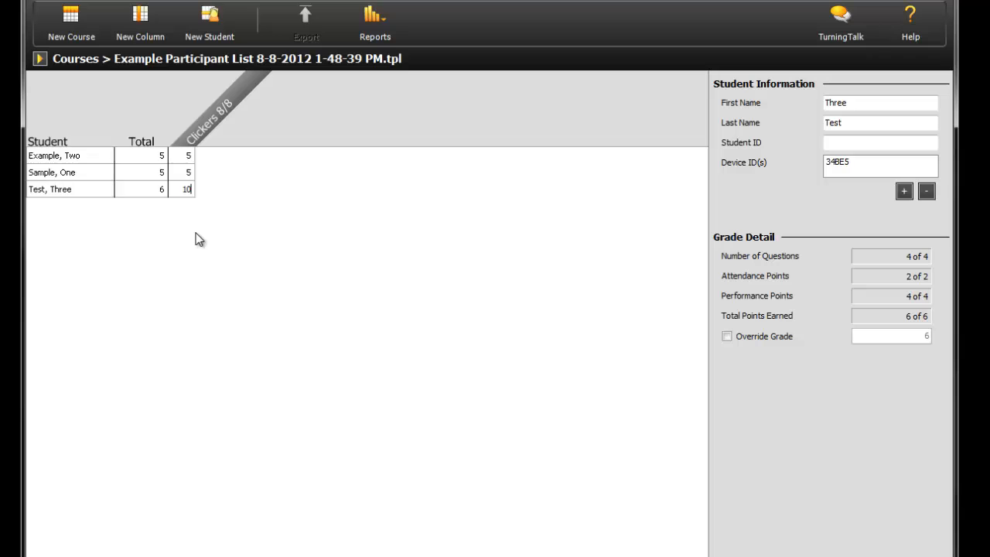
pyautogui.click(196, 172)
pyautogui.click(192, 159)
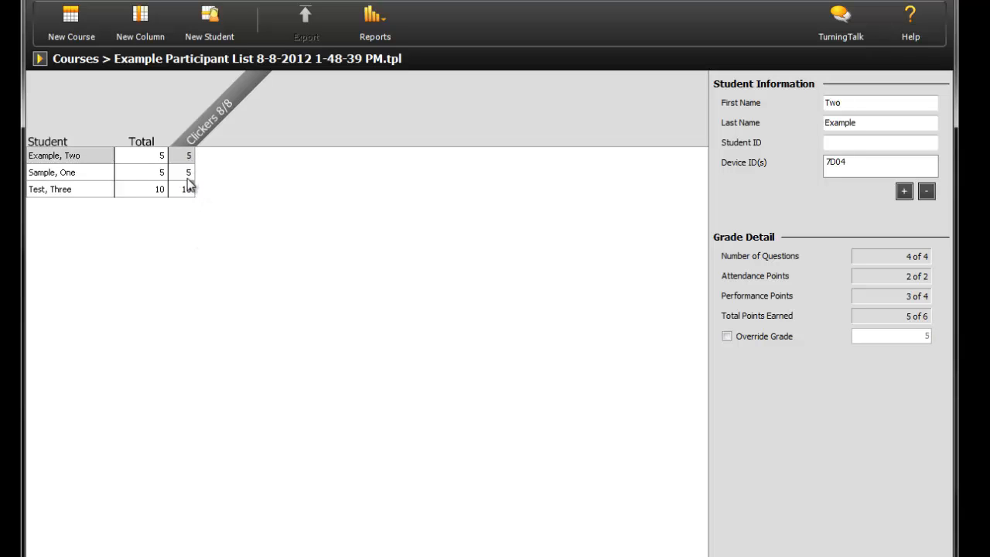
pyautogui.click(187, 177)
pyautogui.click(190, 191)
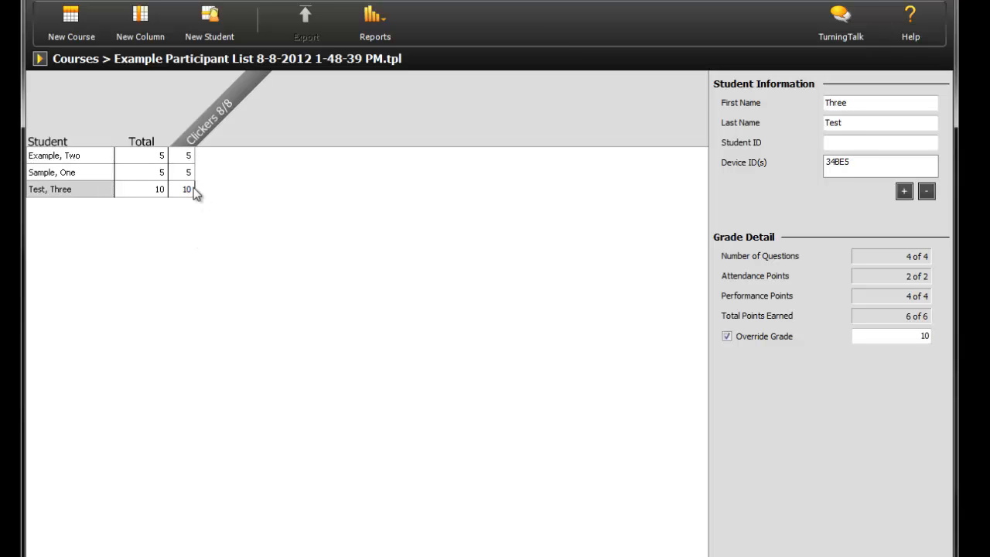
# Step: Restore the third student's grade to 6 and show the column details, averaging 5.33
pyautogui.click(195, 190)
pyautogui.write('6')
pyautogui.click(191, 263)
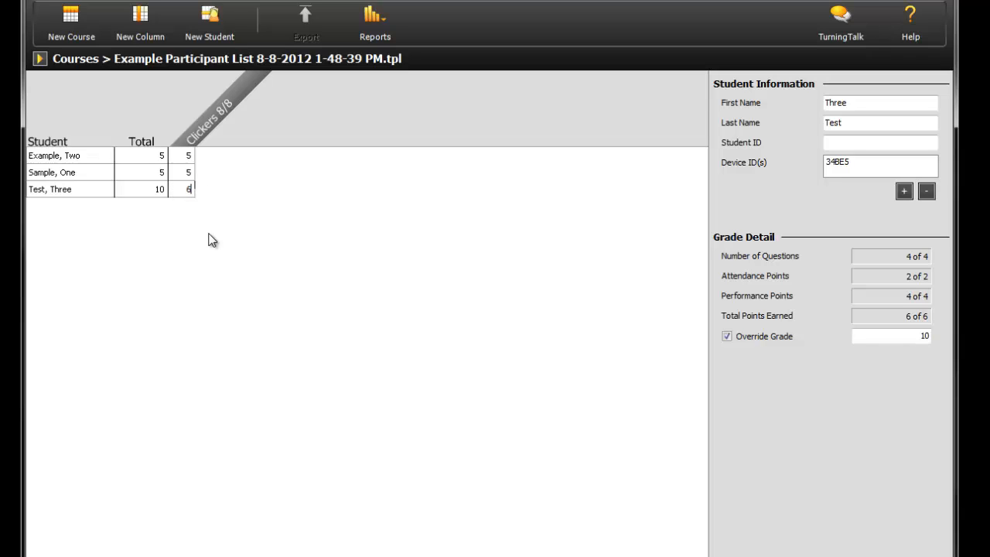
pyautogui.click(213, 121)
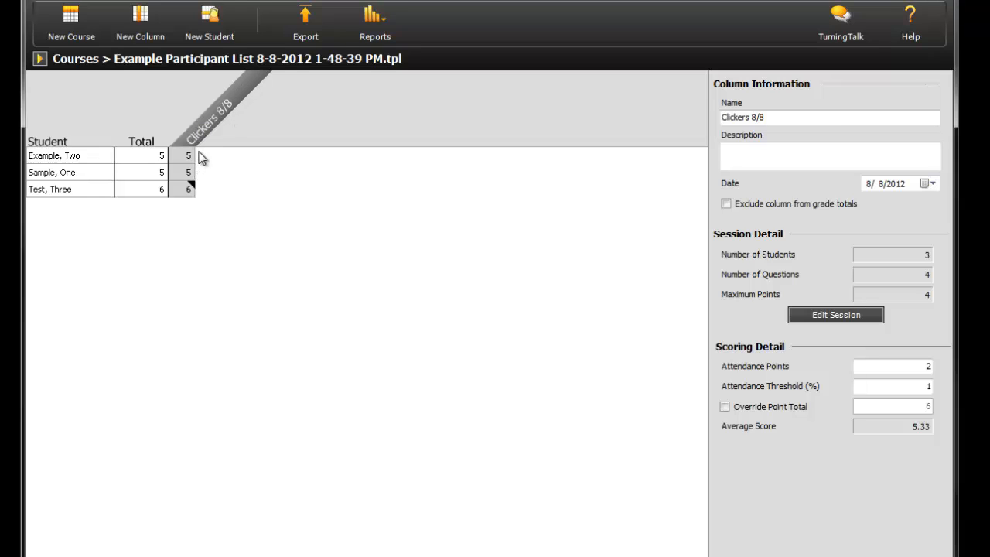
# Step: Start a direct LMS grade export to Blackboard at server myasucourses.asu.edu
pyautogui.click(307, 27)
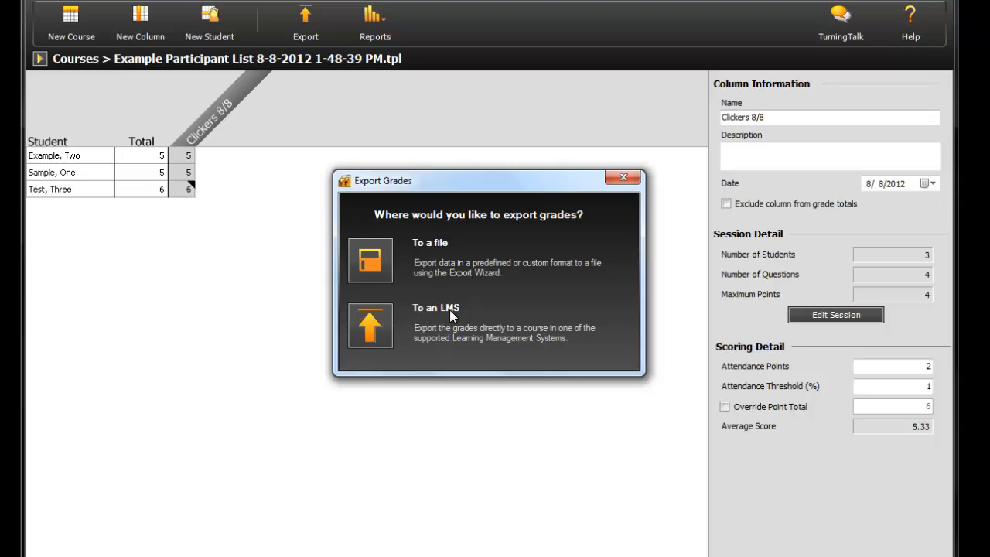
pyautogui.click(370, 326)
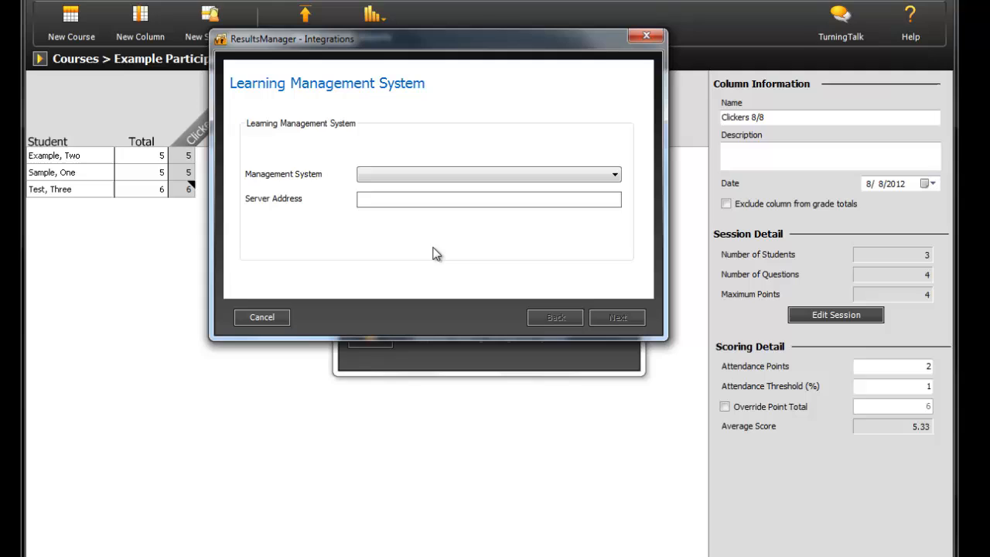
pyautogui.click(400, 182)
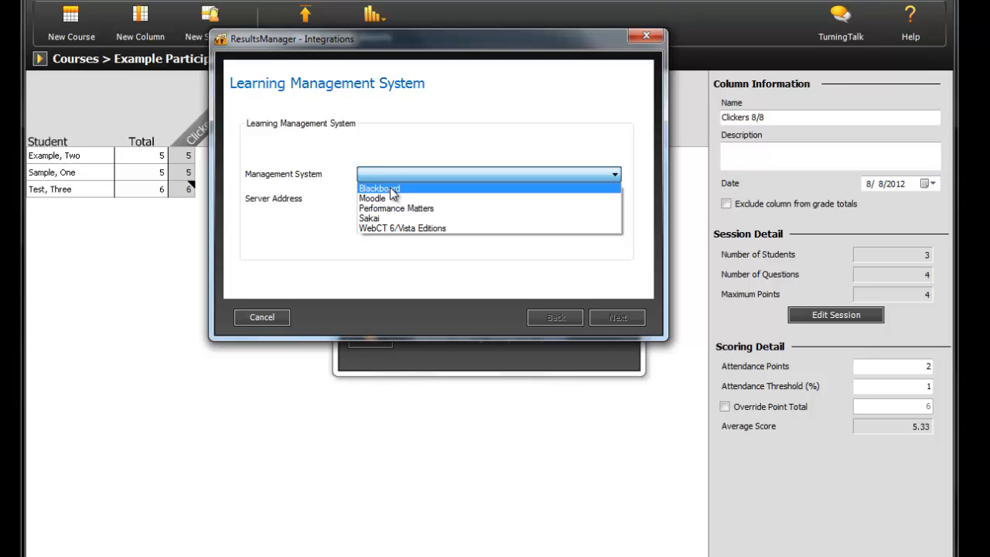
pyautogui.click(390, 188)
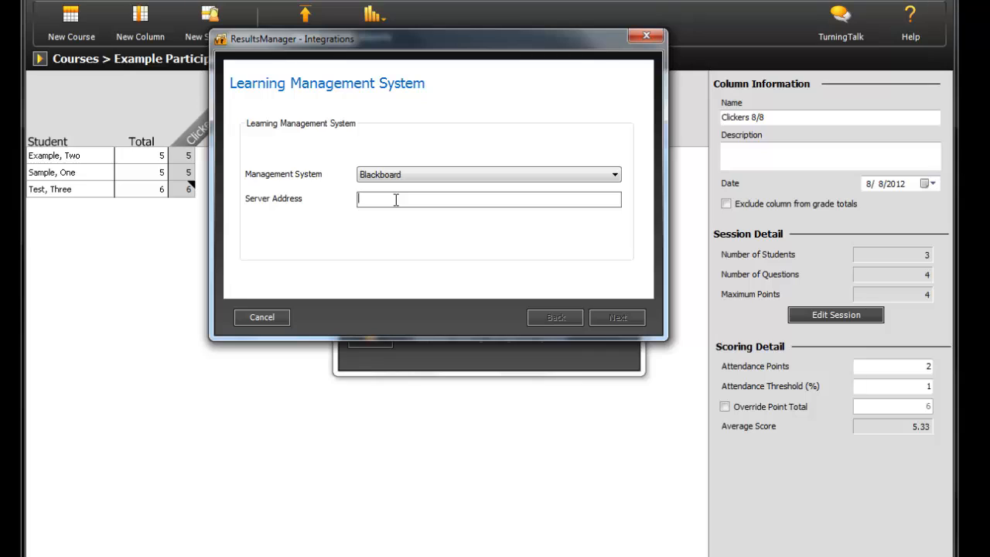
pyautogui.write('myasucourses.asu')
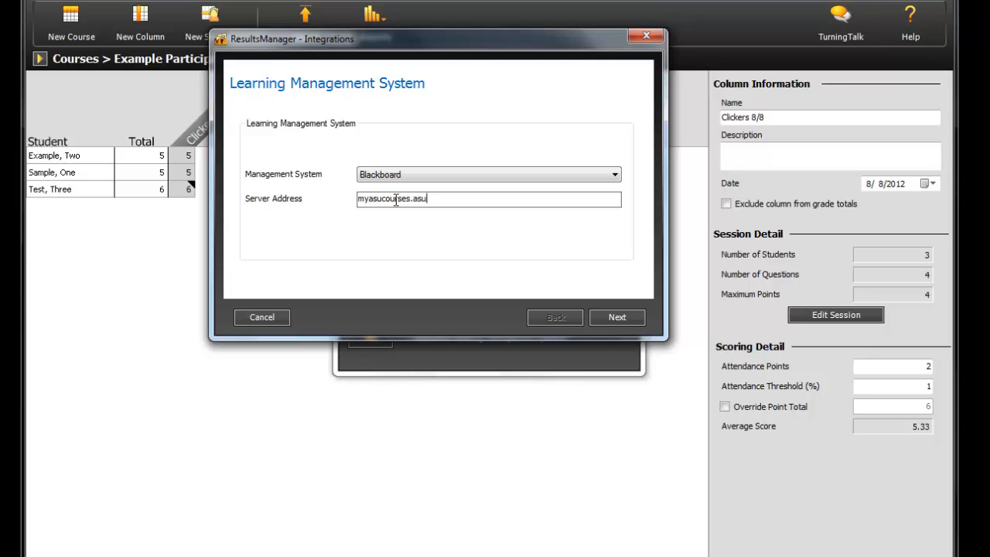
pyautogui.write('.edu')
pyautogui.click(626, 315)
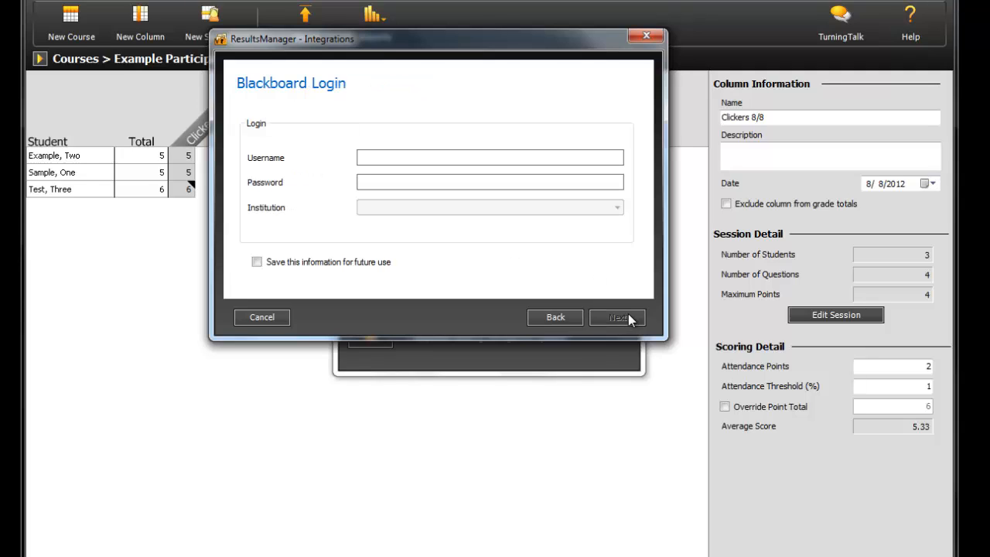
# Step: Enter the Blackboard username and password in the wizard's login step and submit
pyautogui.click(442, 160)
pyautogui.write('kaknapp')
pyautogui.press('Tab')
pyautogui.write('****')
pyautogui.press('BackSpace')
pyautogui.press('BackSpace')
pyautogui.press('BackSpace')
pyautogui.press('BackSpace')
pyautogui.write('**********')
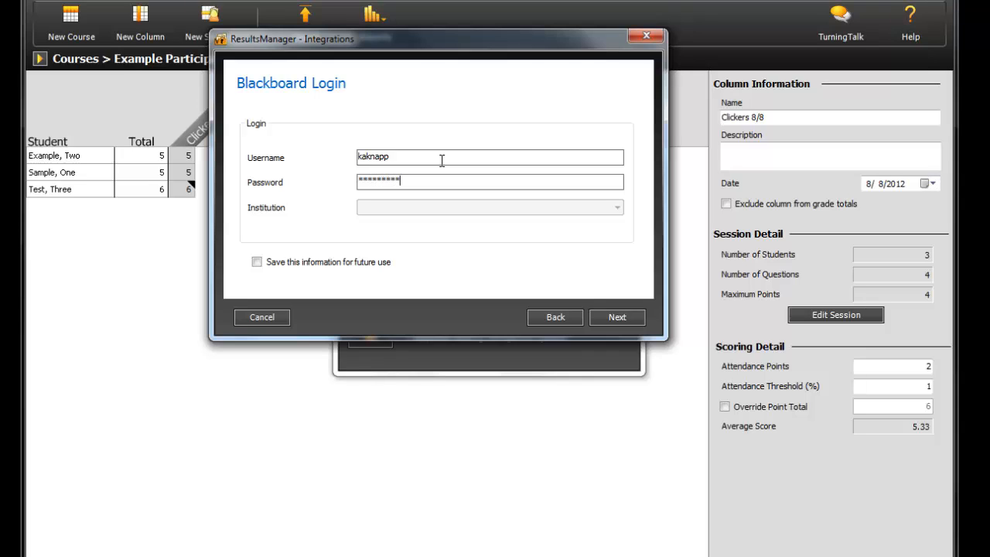
pyautogui.click(624, 317)
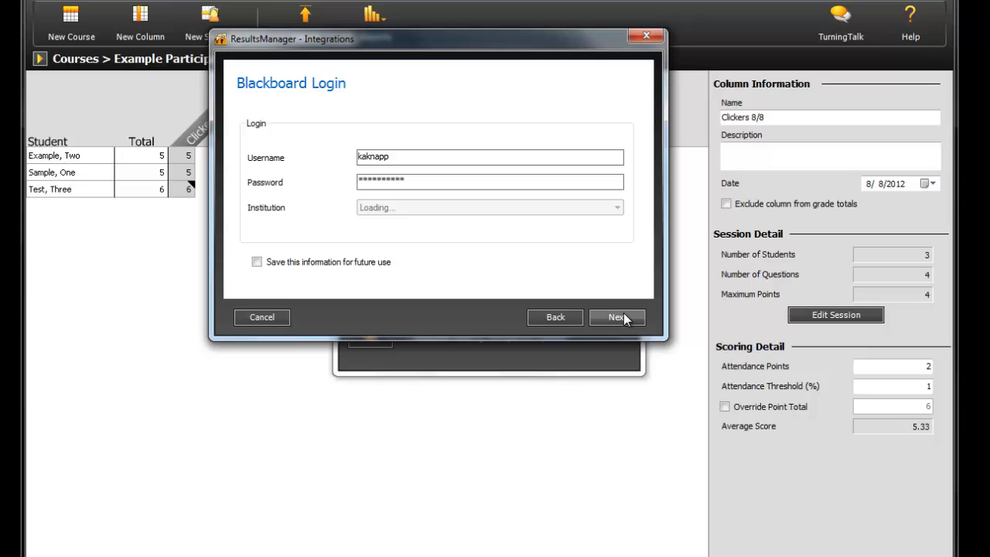
# Step: Sign in on the ASURITE web form with the user ID and password
pyautogui.click(623, 317)
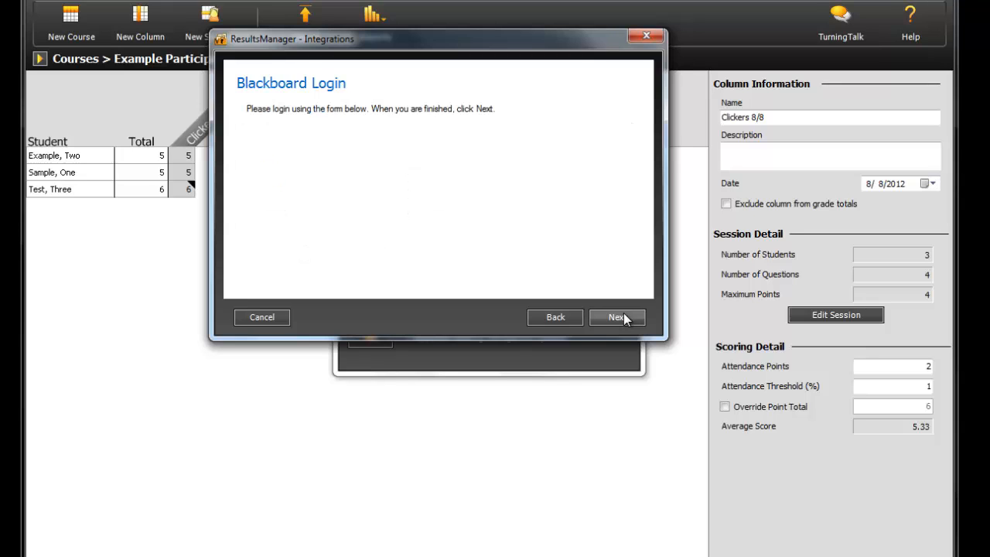
pyautogui.moveTo(637, 164); pyautogui.dragTo(643, 193)
pyautogui.click(471, 181)
pyautogui.write('kaknapp')
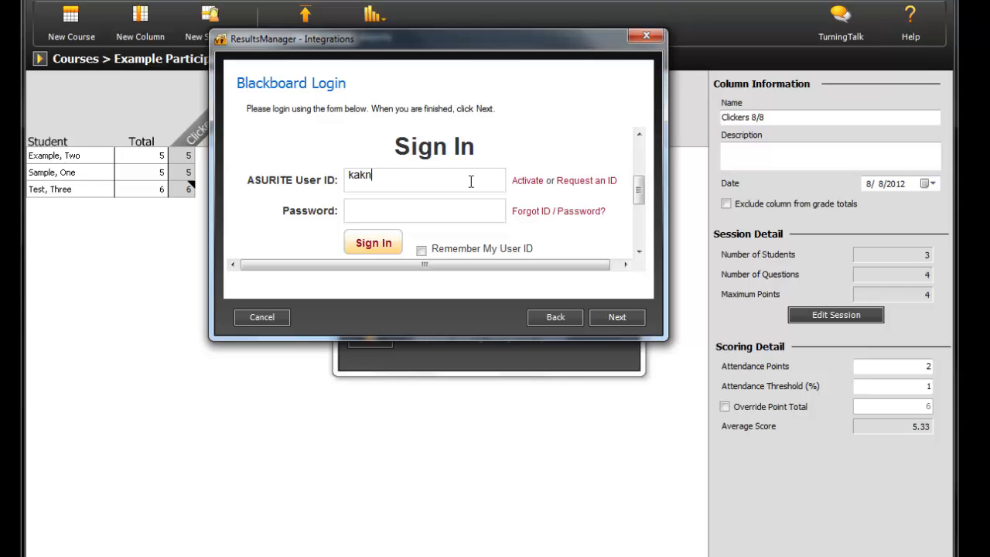
pyautogui.press('Tab')
pyautogui.write('••••••••••')
pyautogui.click(390, 245)
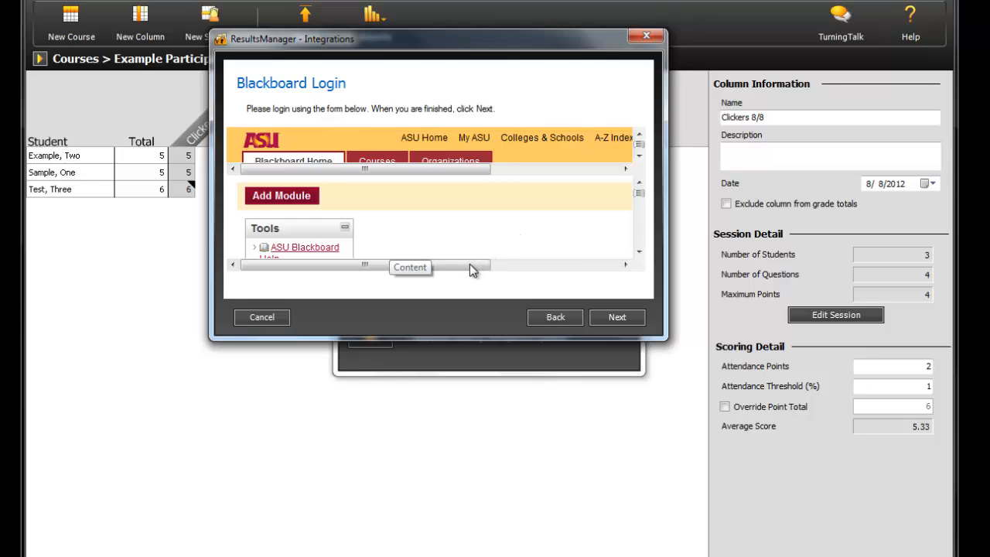
pyautogui.moveTo(470, 264); pyautogui.dragTo(597, 264)
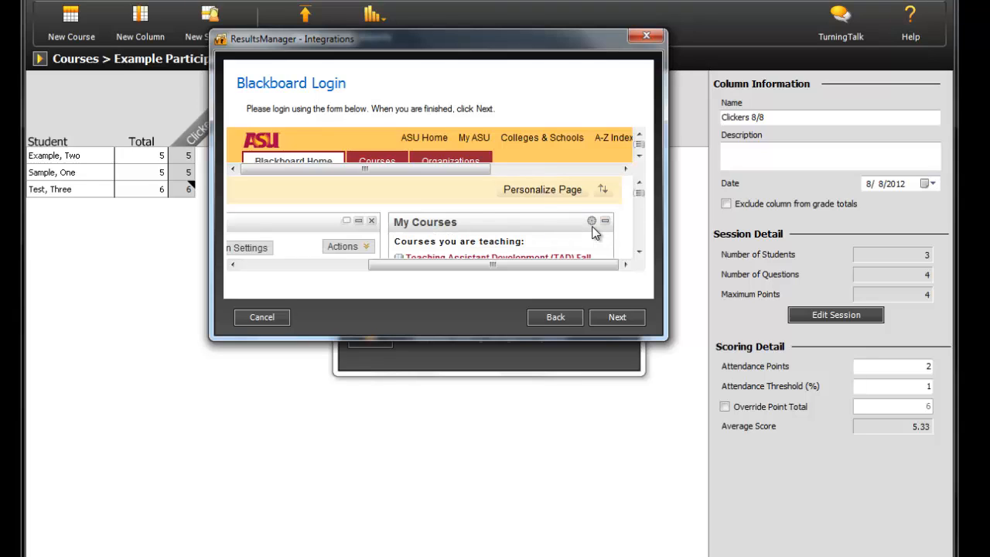
# Step: Pick ORG-T-ASU_CST1 as the target course and continue to the Clickers 8/8 preview
pyautogui.click(615, 318)
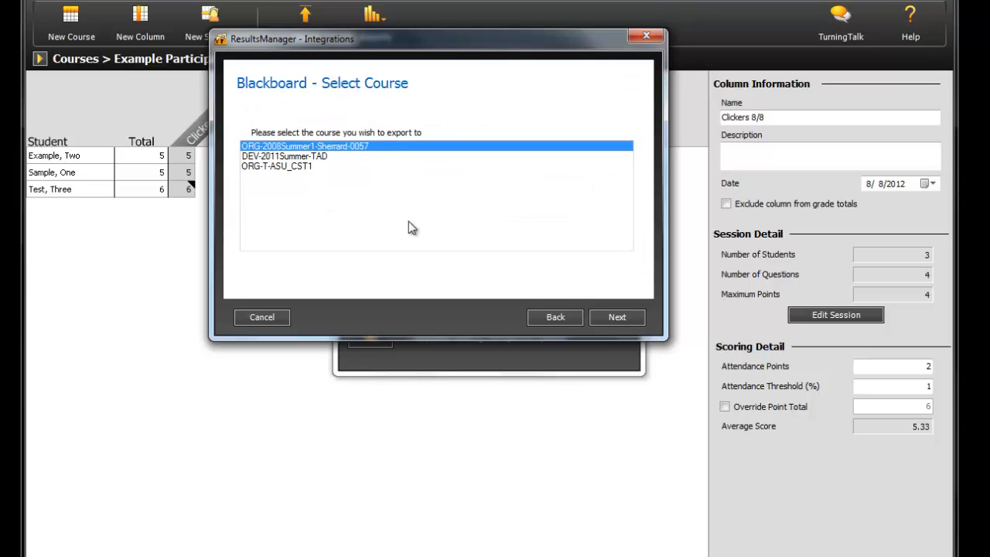
pyautogui.click(271, 167)
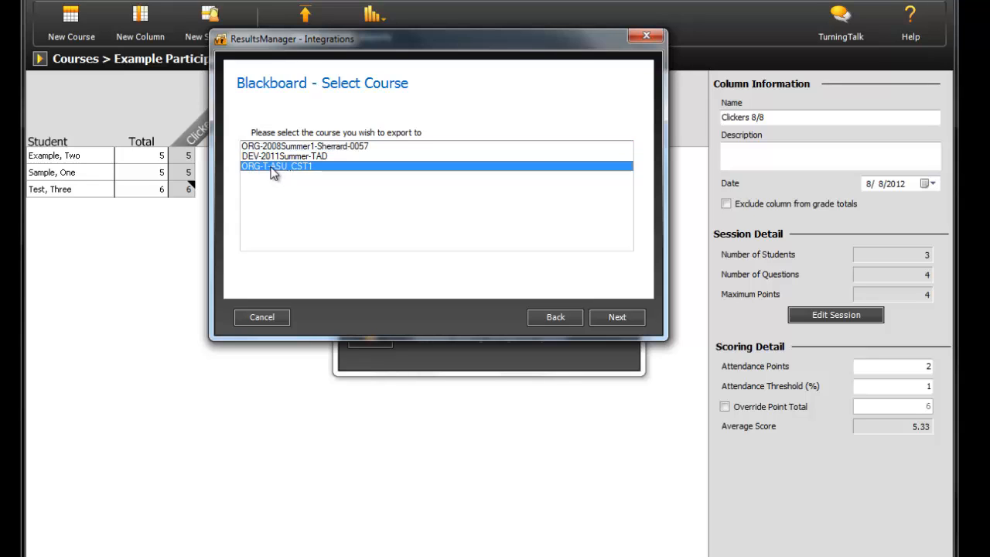
pyautogui.click(616, 315)
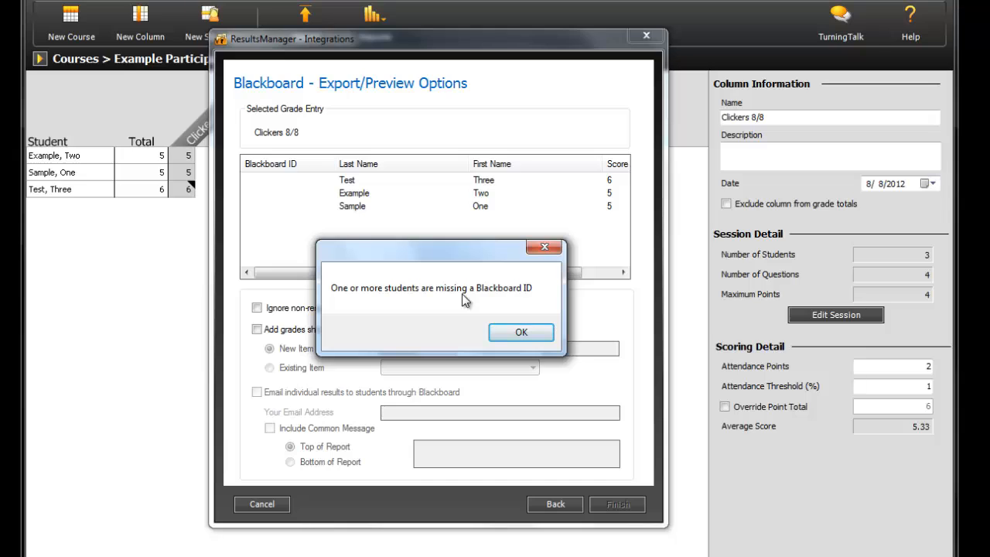
# Step: Dismiss the missing-ID warning and add the grades as new gradebook item 'Clickers 8/8', maximum value 4
pyautogui.click(521, 332)
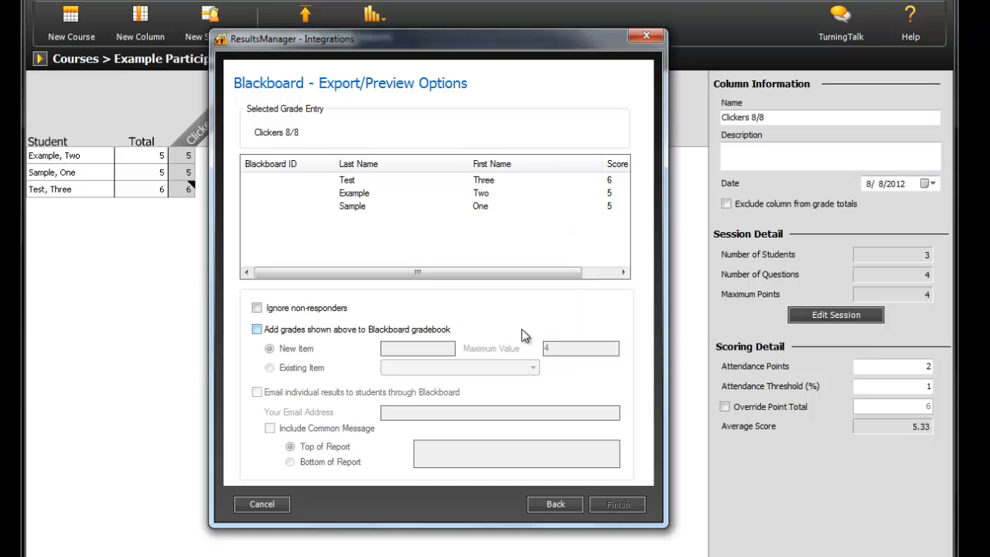
pyautogui.click(258, 329)
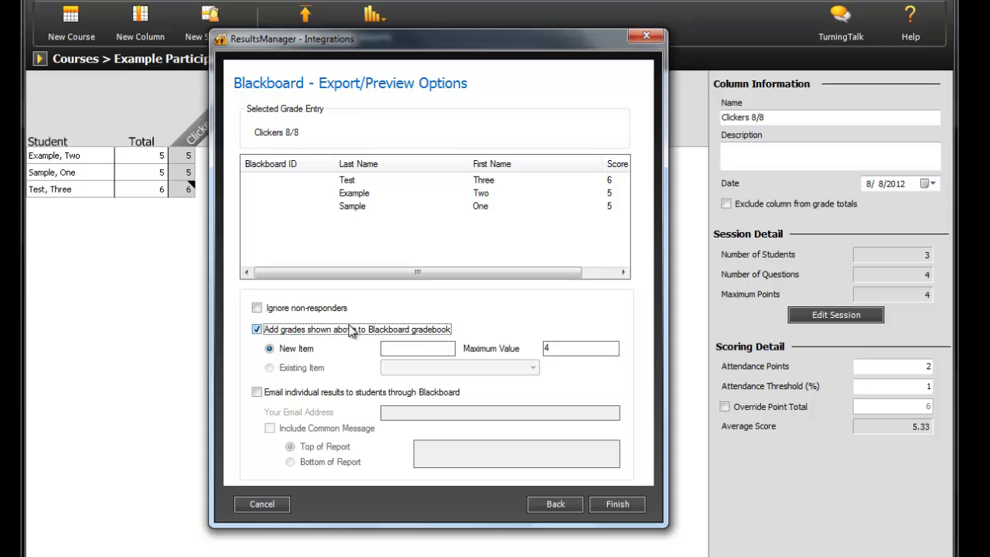
pyautogui.click(416, 349)
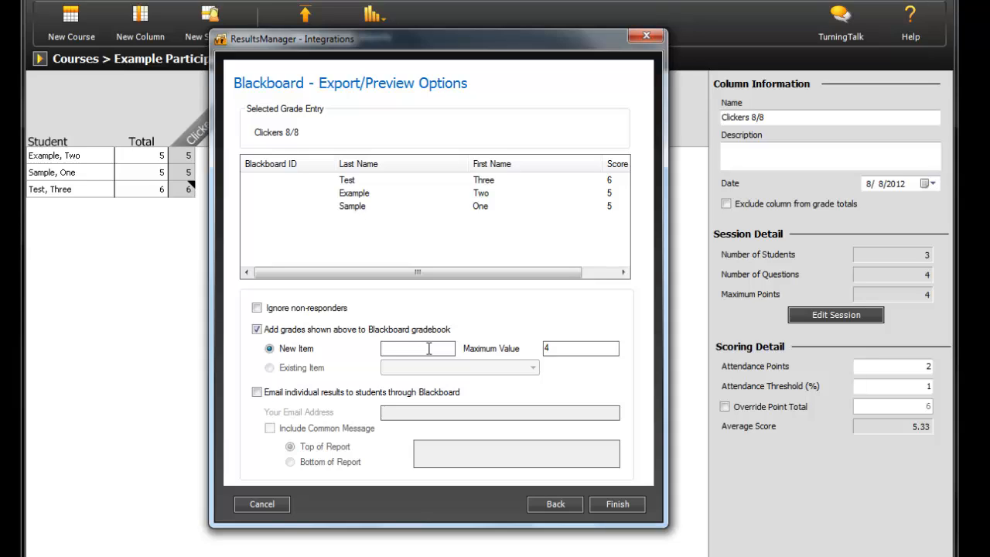
pyautogui.write('Clickers 8/8')
pyautogui.doubleClick(564, 348)
pyautogui.click(609, 181)
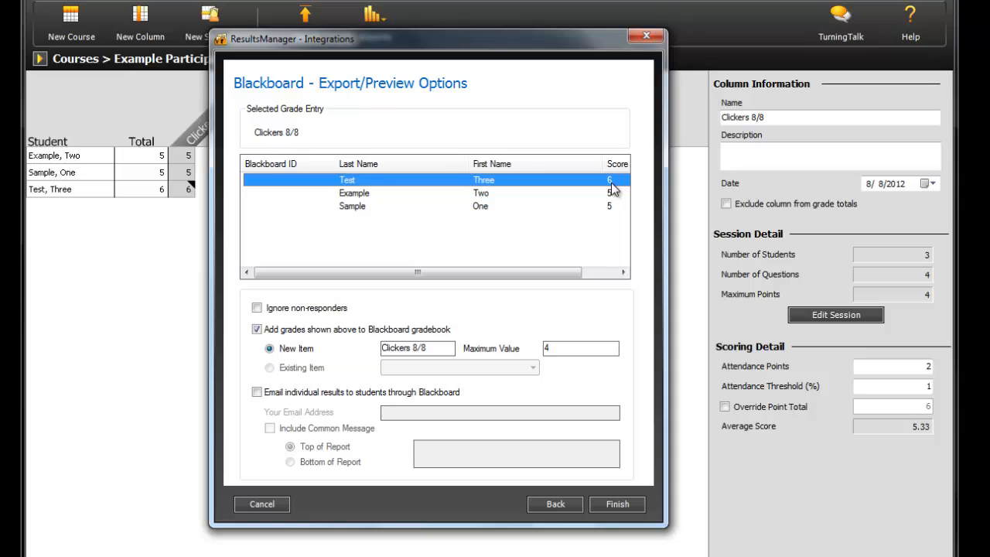
pyautogui.click(565, 352)
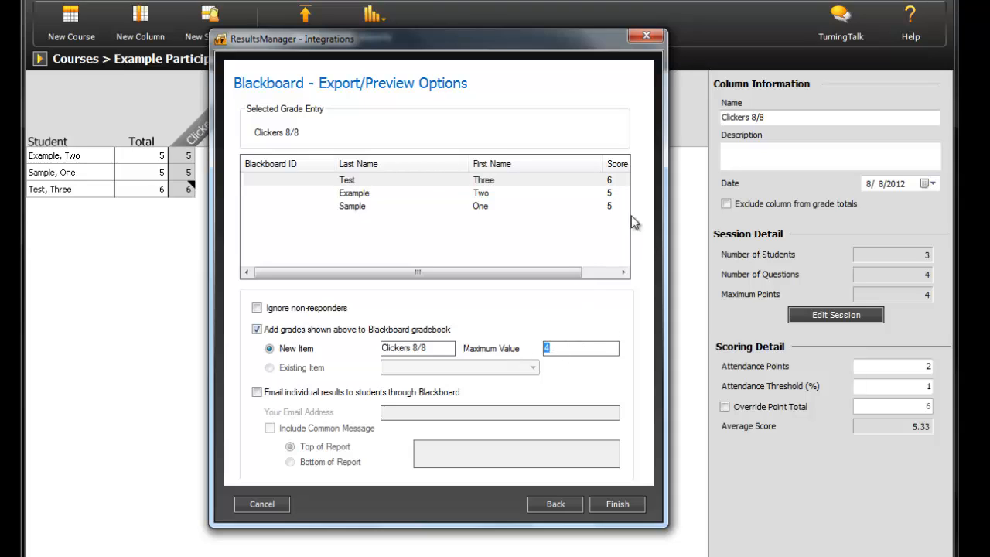
# Step: Review each student's previewed score, then finish the export and acknowledge the success message
pyautogui.click(614, 180)
pyautogui.click(609, 193)
pyautogui.click(609, 207)
pyautogui.click(609, 179)
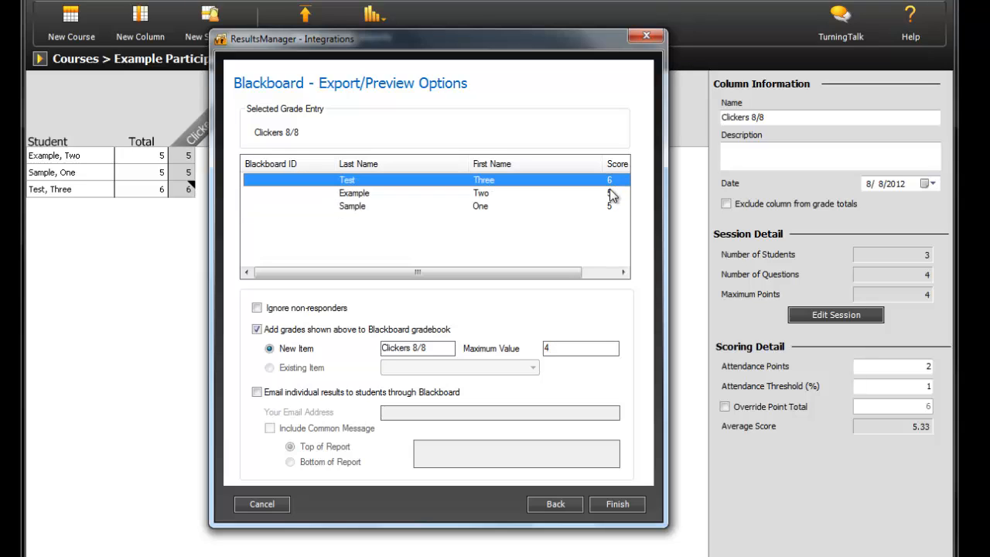
pyautogui.click(609, 192)
pyautogui.click(611, 204)
pyautogui.click(611, 195)
pyautogui.click(610, 180)
pyautogui.click(616, 504)
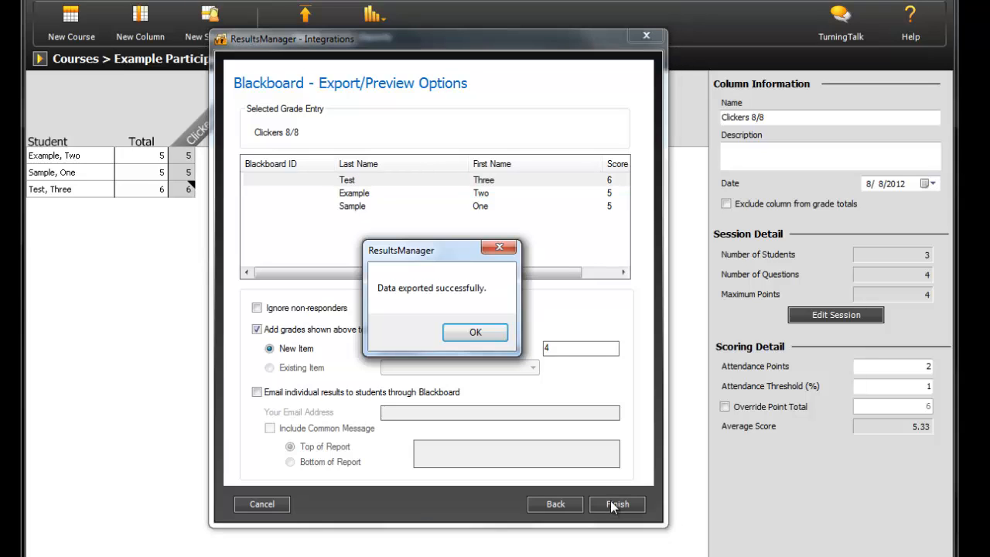
pyautogui.click(475, 332)
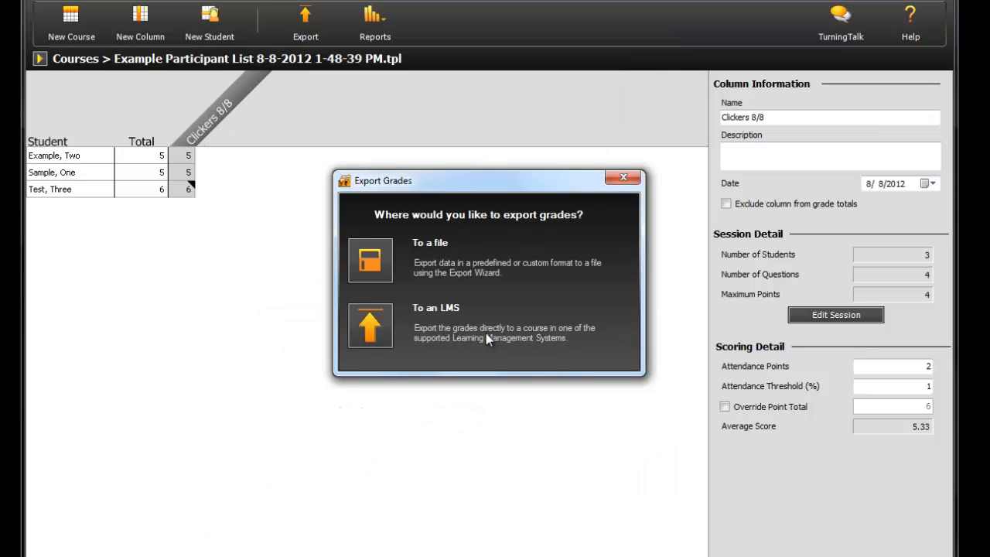